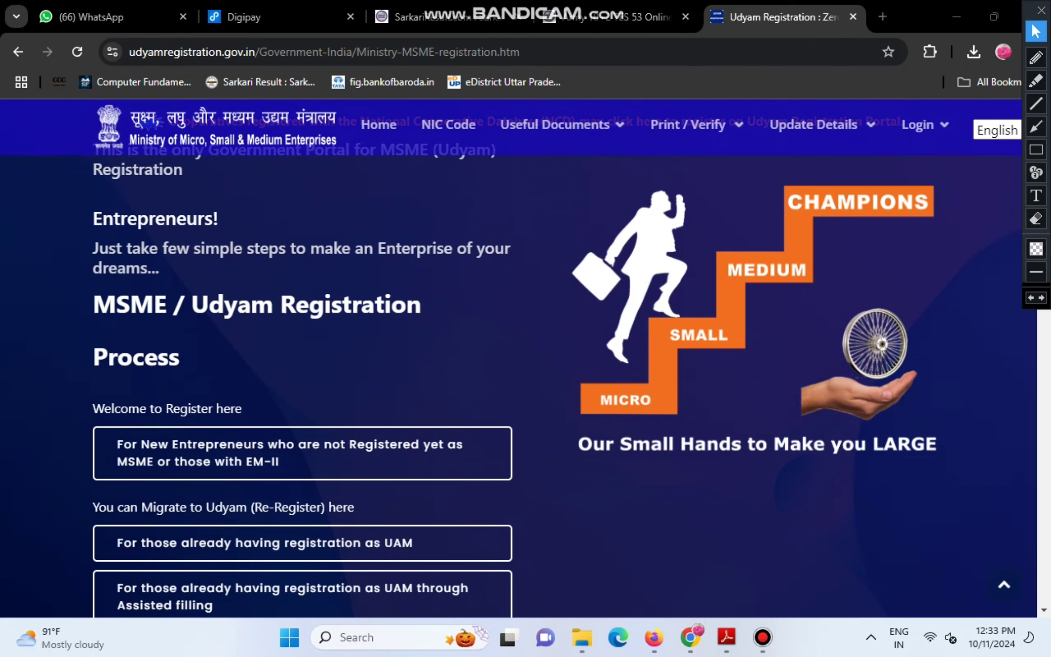
# Choose 'For New Entrepreneurs who are not Registered yet as MSME' to reach Aadhaar verification.
pyautogui.click(1037, 58)
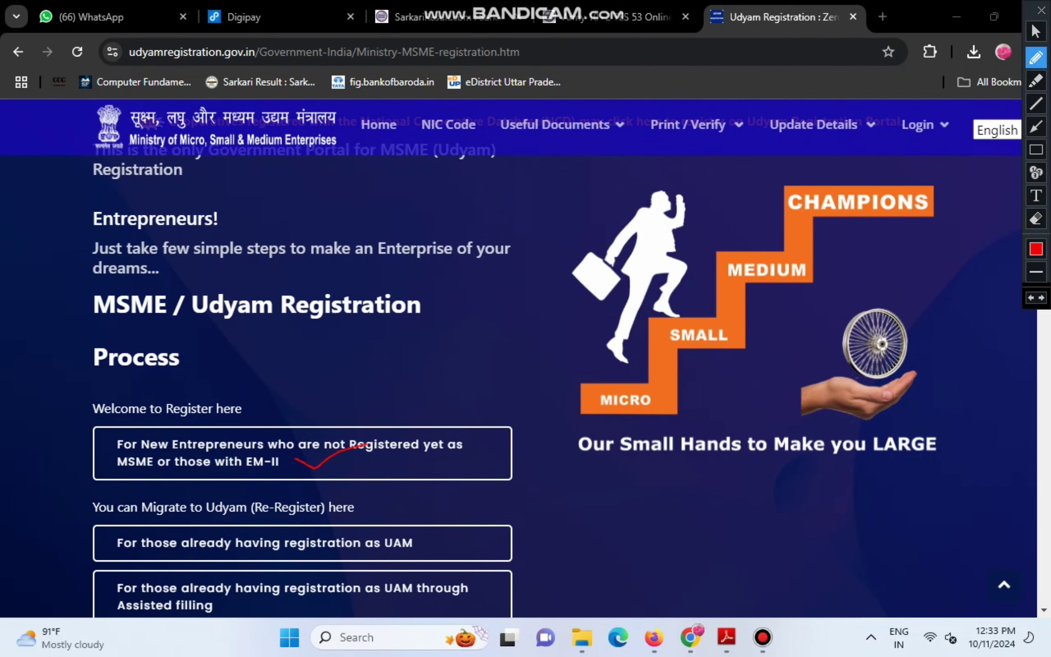
pyautogui.press('Escape')
pyautogui.scroll(3, 525, 356)
pyautogui.scroll(-3, 524, 356)
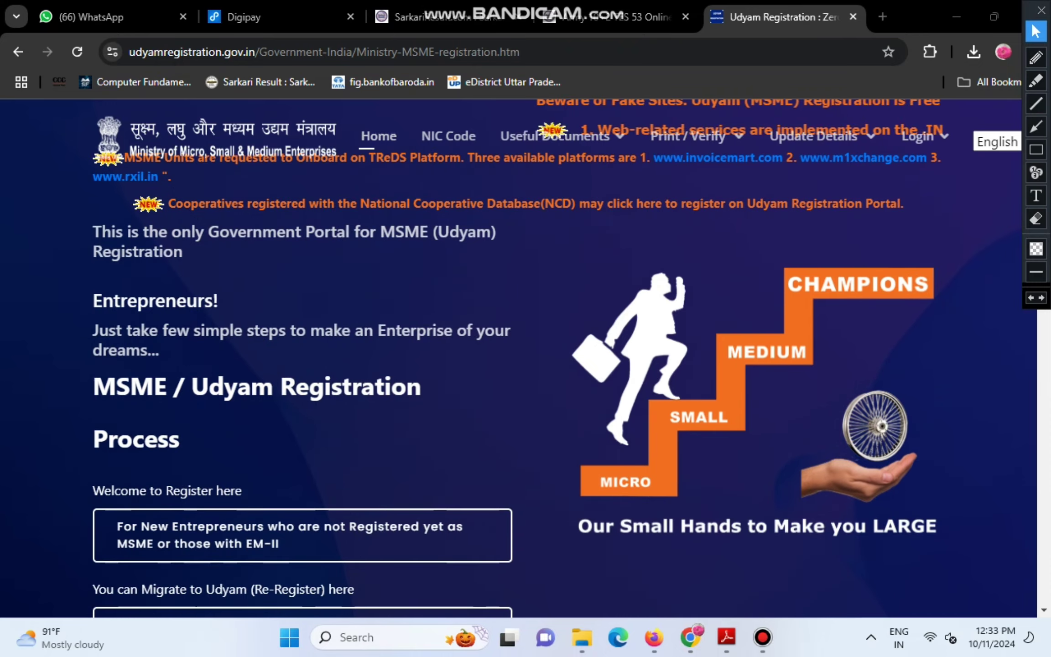
pyautogui.click(1037, 58)
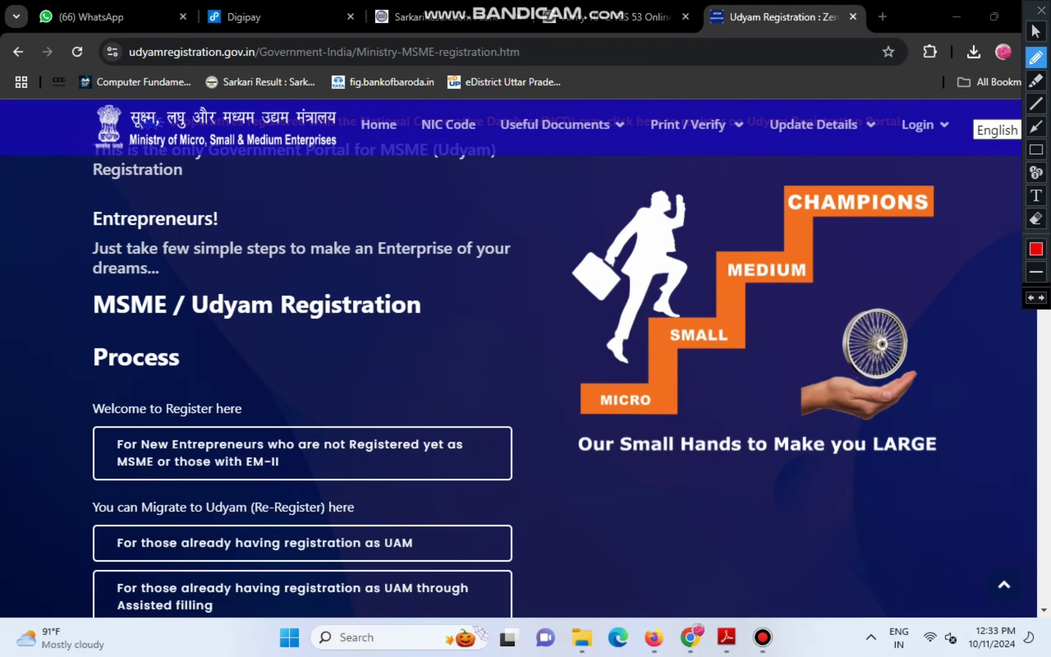
pyautogui.moveTo(296, 459); pyautogui.dragTo(368, 442)
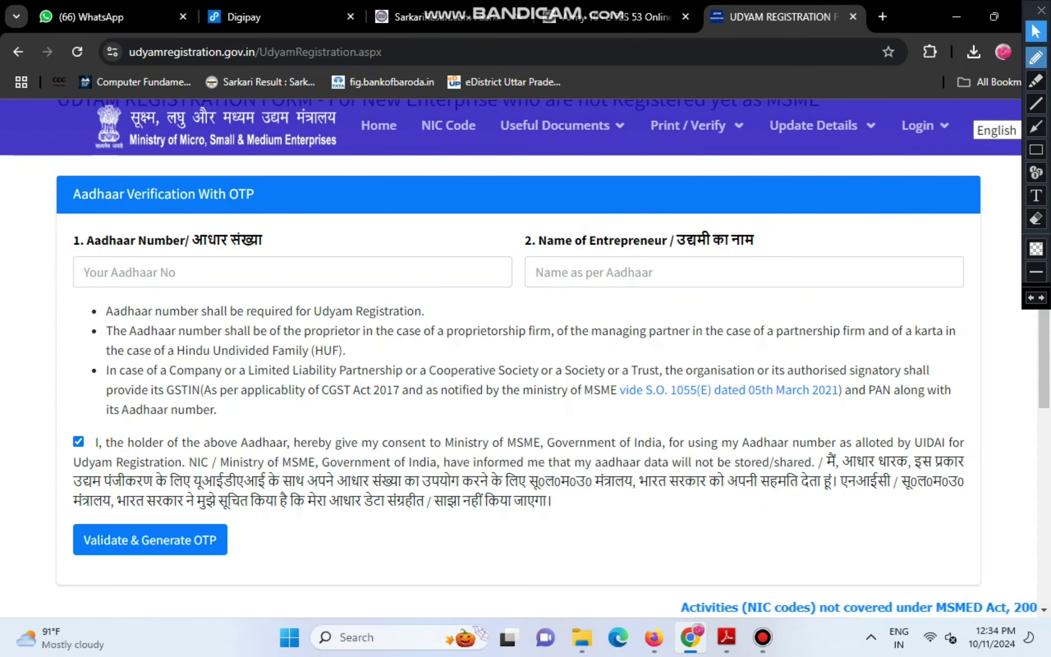
# Enter the Aadhaar number and entrepreneur's name, give consent, and validate with the OTP.
pyautogui.click(1036, 58)
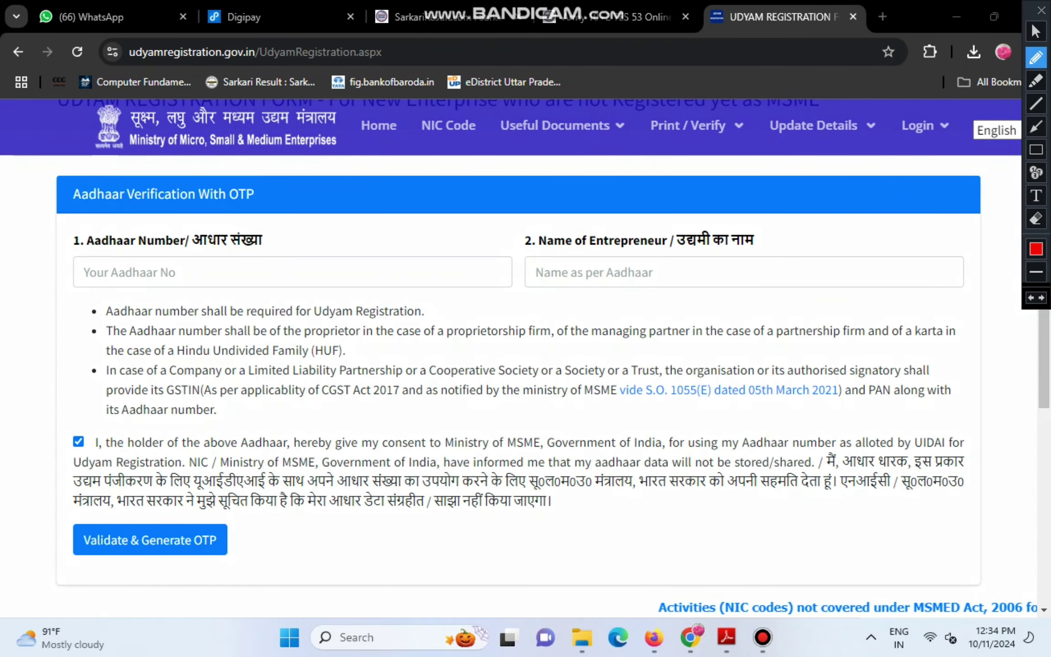
pyautogui.moveTo(209, 270); pyautogui.dragTo(257, 254)
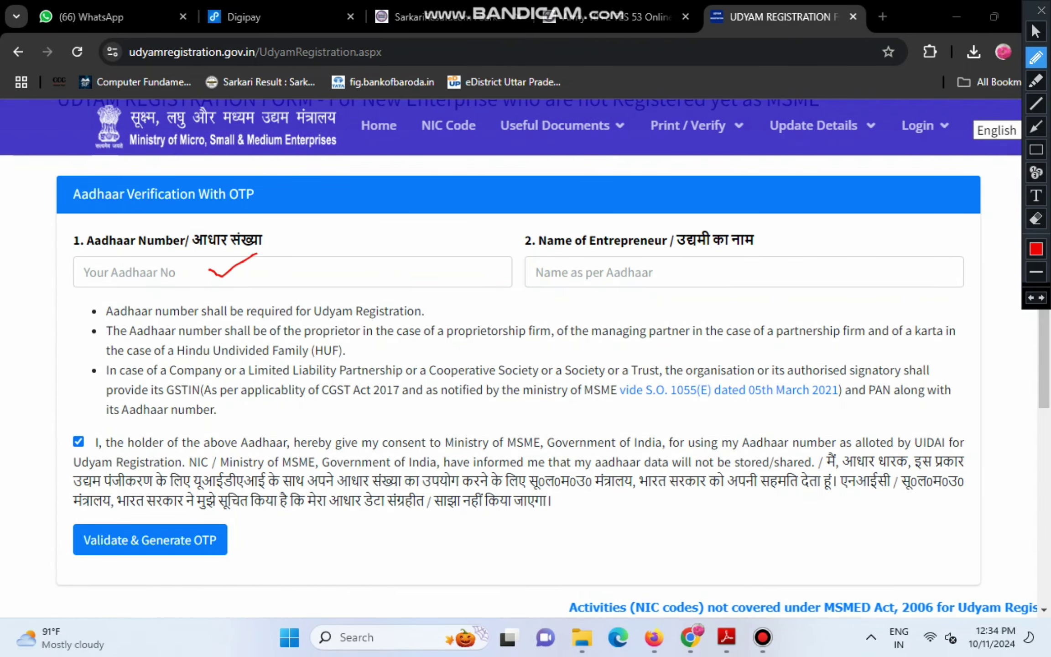
pyautogui.moveTo(623, 276)
pyautogui.mouseDown()
pyautogui.moveTo(632, 287)
pyautogui.moveTo(657, 265)
pyautogui.moveTo(666, 275)
pyautogui.mouseUp()
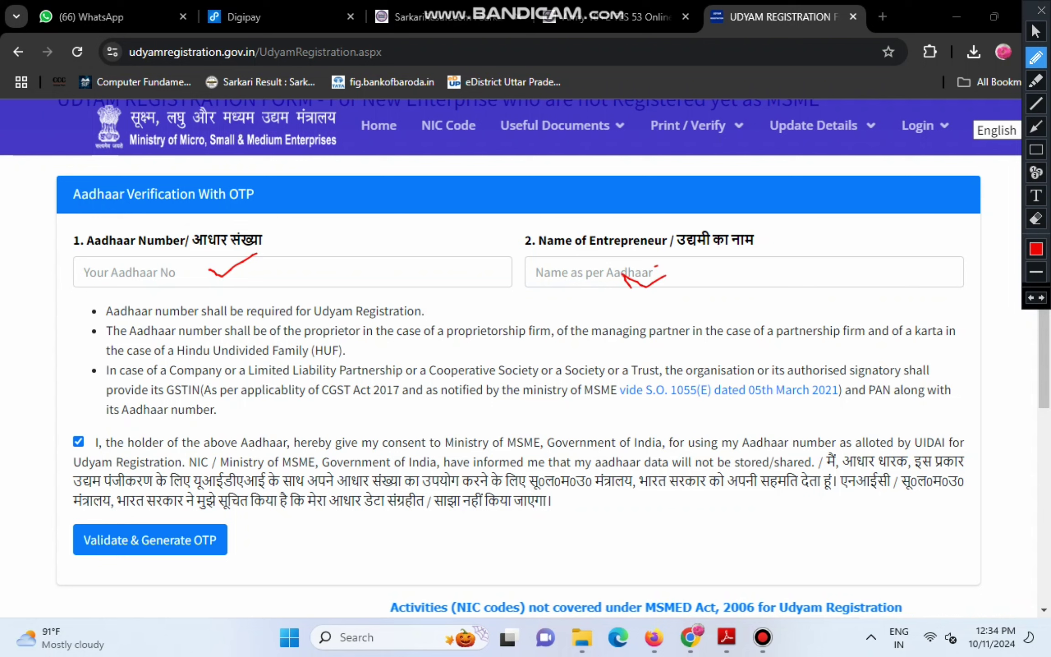
pyautogui.moveTo(175, 516)
pyautogui.mouseDown()
pyautogui.moveTo(140, 584)
pyautogui.moveTo(168, 500)
pyautogui.moveTo(229, 555)
pyautogui.moveTo(276, 512)
pyautogui.mouseUp()
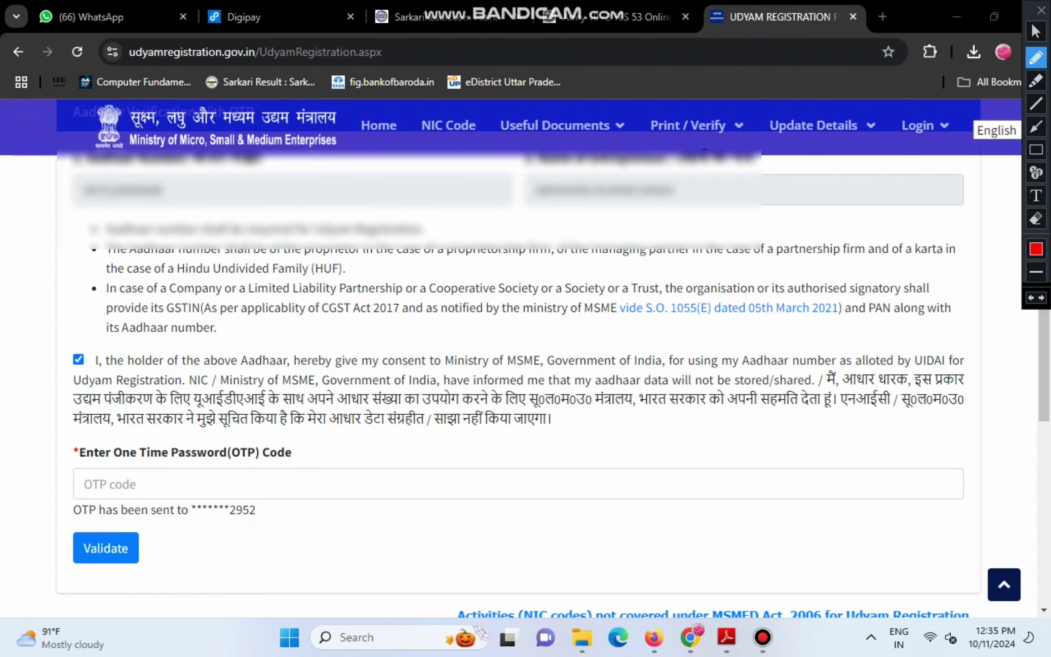
pyautogui.moveTo(74, 518); pyautogui.dragTo(259, 516)
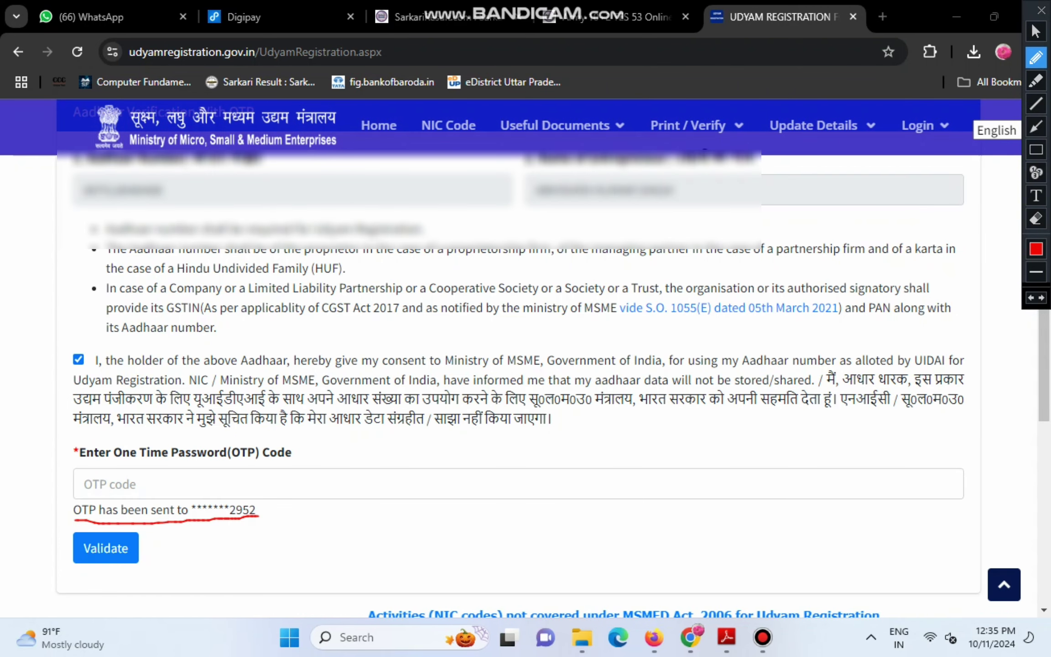
pyautogui.moveTo(147, 487); pyautogui.dragTo(200, 468)
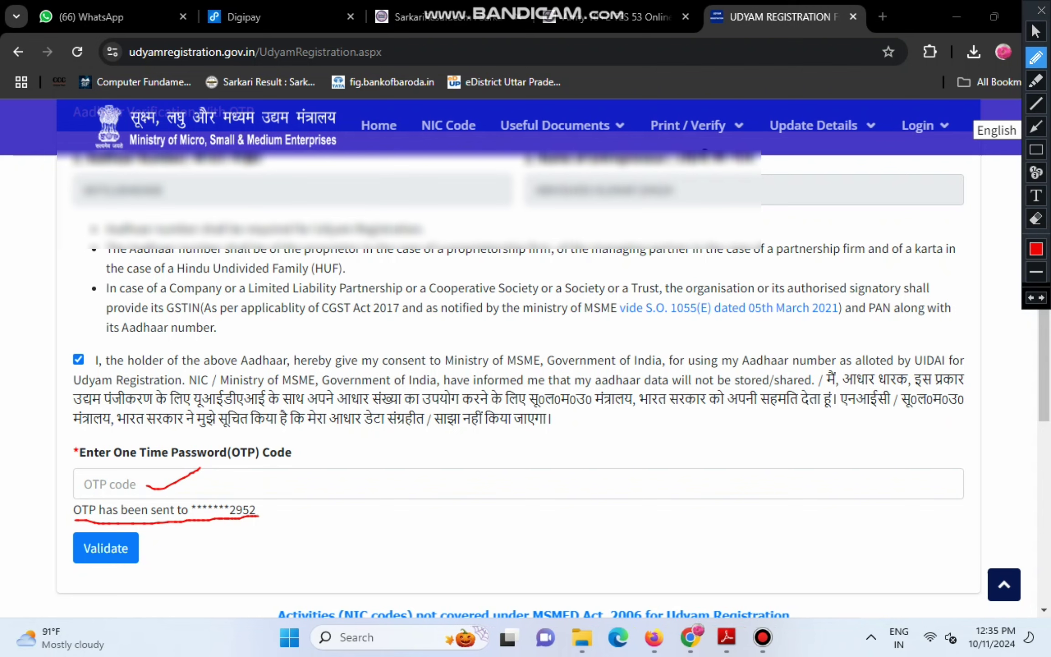
pyautogui.moveTo(117, 529)
pyautogui.mouseDown()
pyautogui.moveTo(68, 571)
pyautogui.moveTo(132, 580)
pyautogui.moveTo(112, 530)
pyautogui.mouseUp()
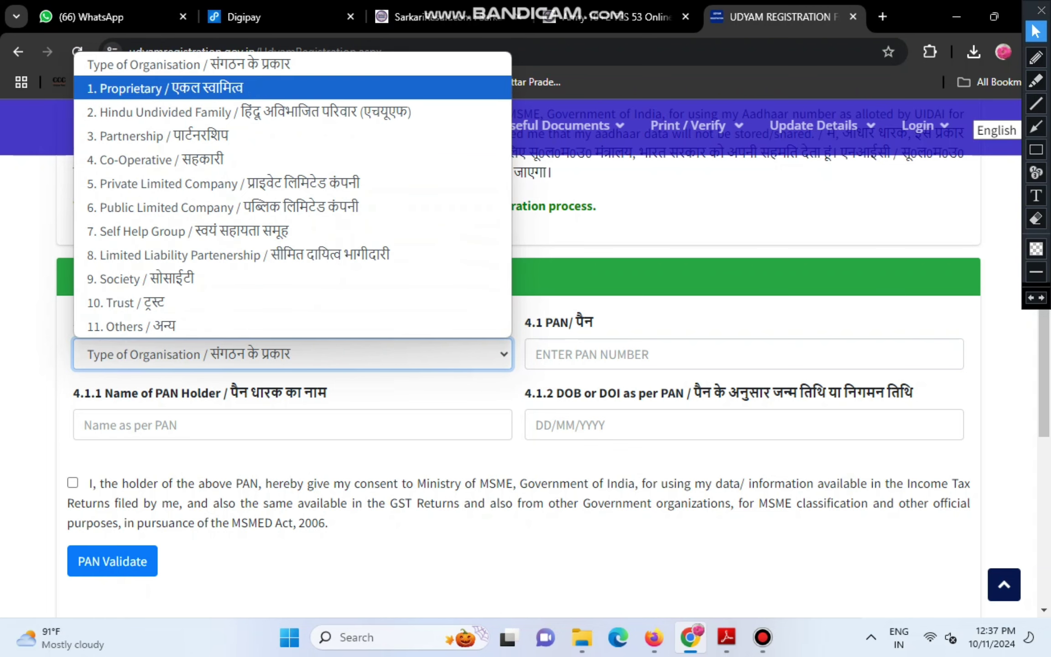
# Select '1. Proprietary' and enter and validate the PAN, name and date of birth.
pyautogui.click(256, 88)
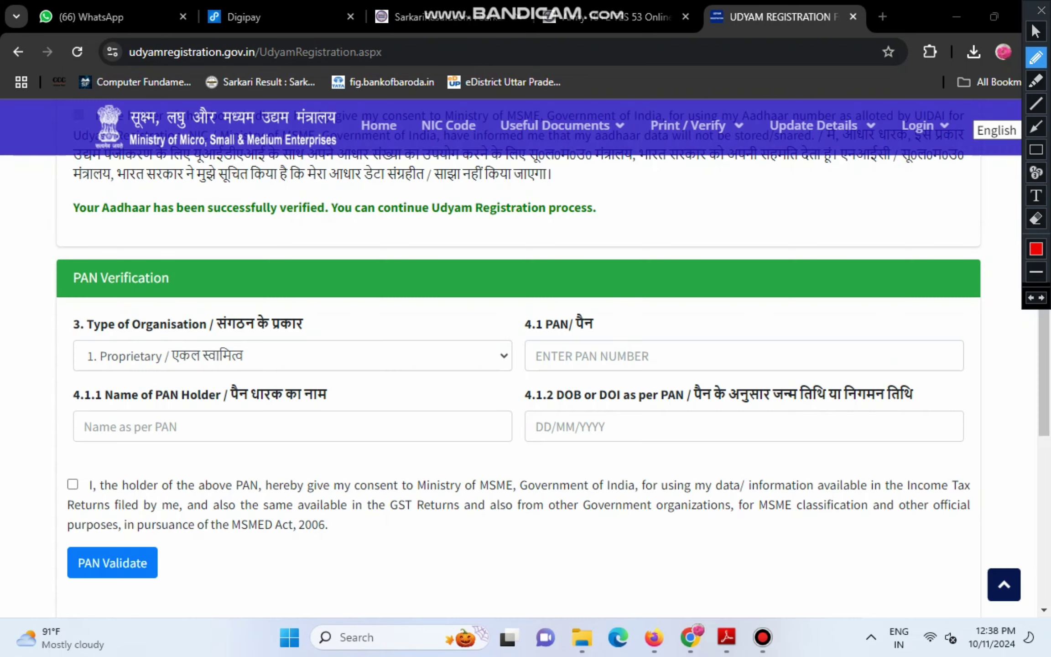
pyautogui.moveTo(617, 358); pyautogui.dragTo(688, 348)
pyautogui.moveTo(213, 435); pyautogui.dragTo(278, 414)
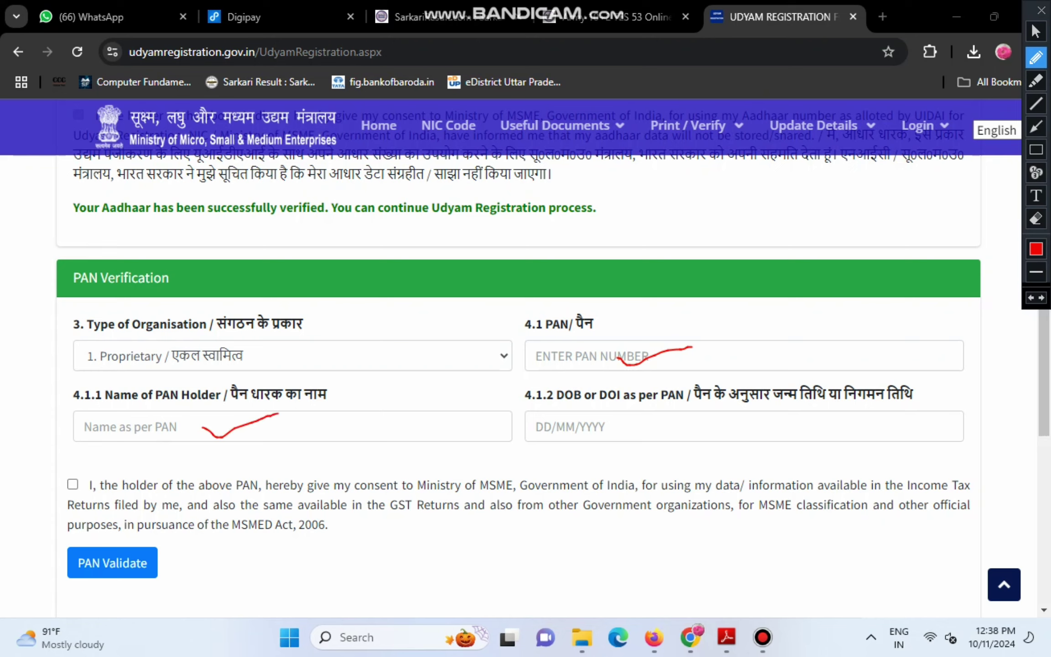
pyautogui.moveTo(603, 438); pyautogui.dragTo(644, 440)
pyautogui.moveTo(121, 534)
pyautogui.mouseDown()
pyautogui.moveTo(62, 564)
pyautogui.moveTo(137, 566)
pyautogui.moveTo(114, 561)
pyautogui.moveTo(233, 539)
pyautogui.mouseUp()
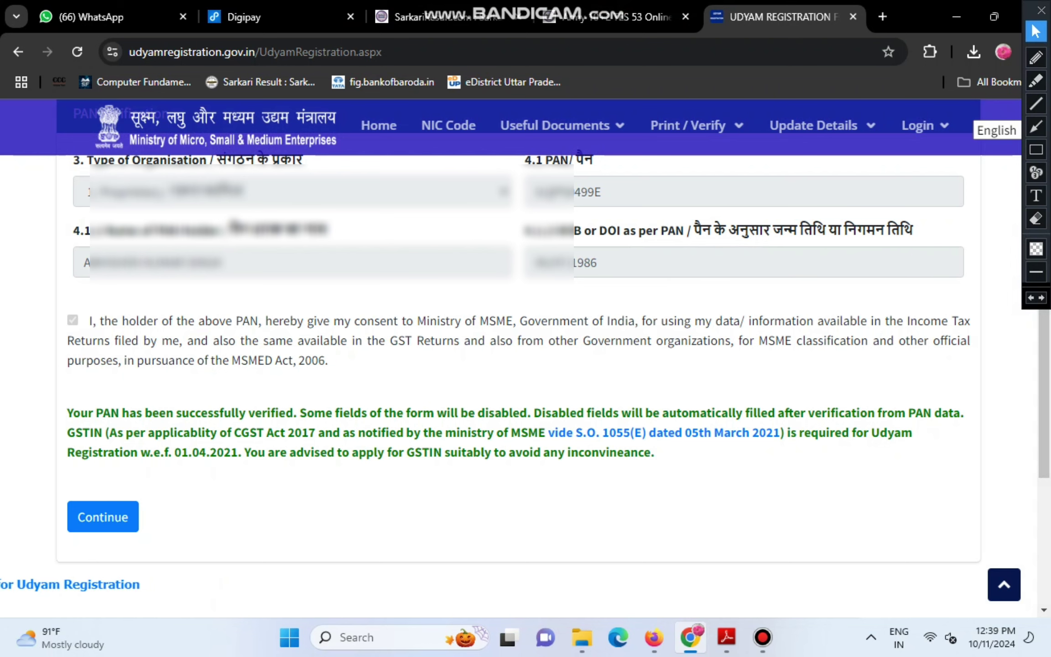
# Continue past the PAN verified message and answer the GSTIN question No.
pyautogui.moveTo(73, 413); pyautogui.dragTo(467, 433)
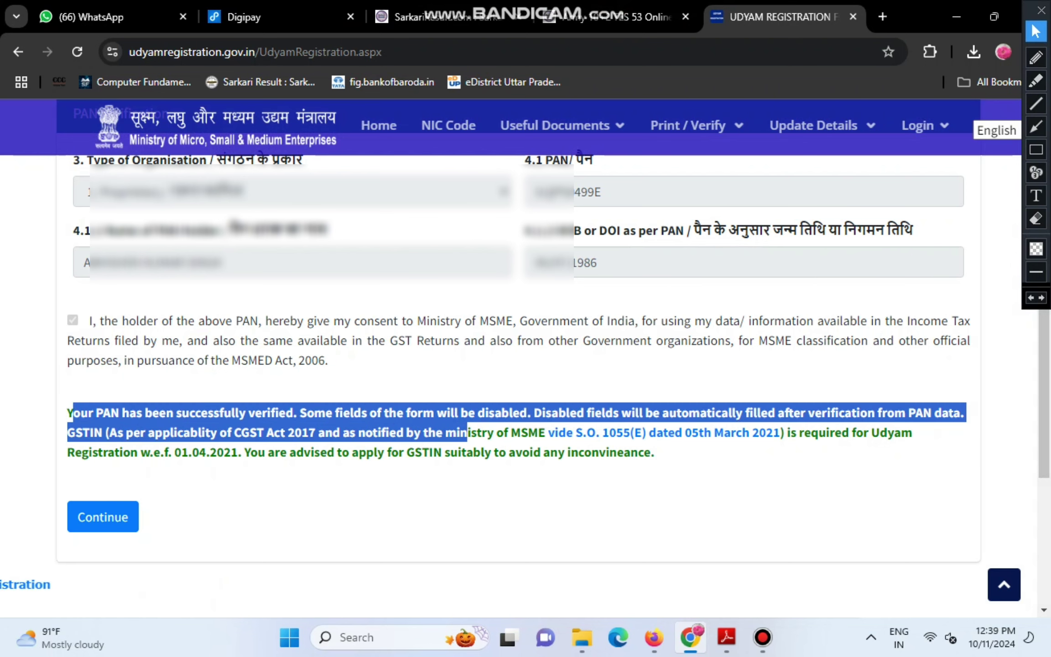
pyautogui.click(468, 433)
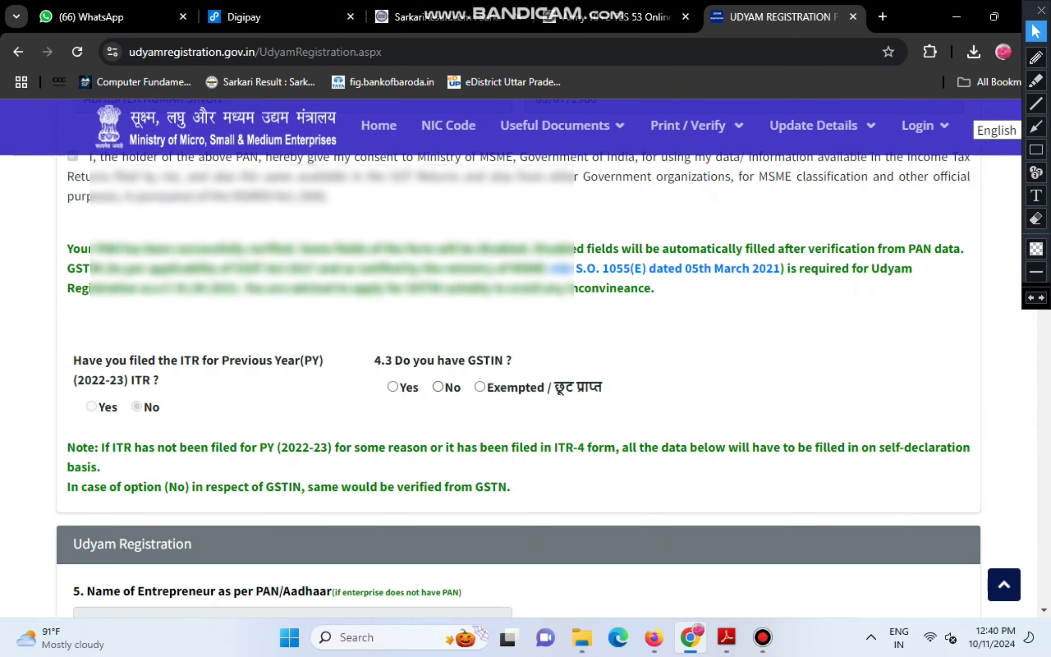
pyautogui.moveTo(396, 360); pyautogui.dragTo(476, 360)
pyautogui.click(476, 360)
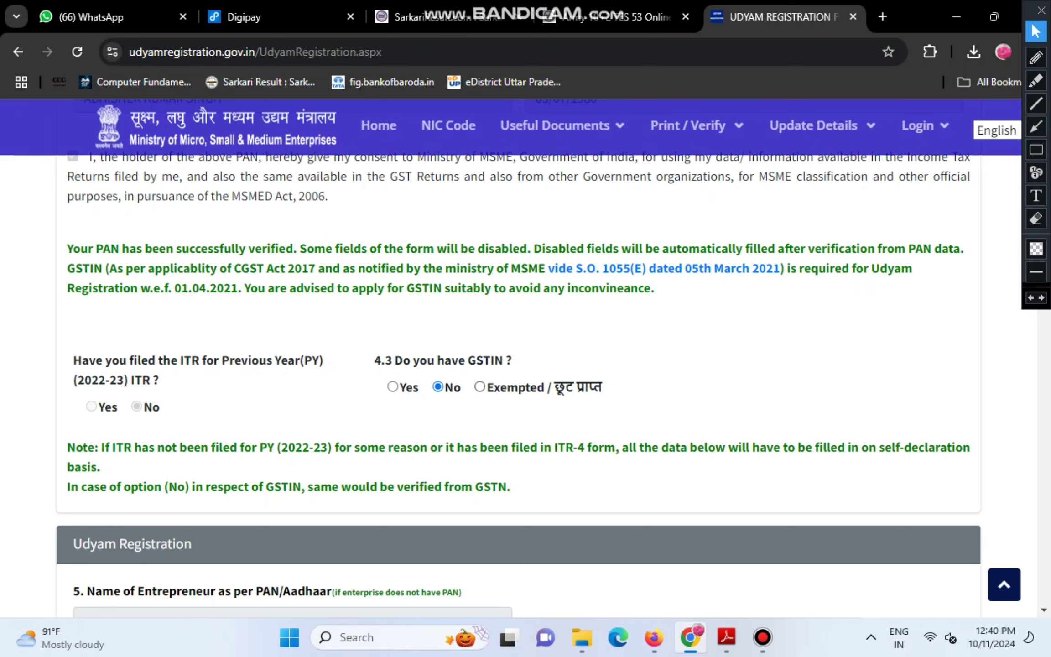
# Enter the entrepreneur's mobile number and email address.
pyautogui.scroll(-3, 479, 388)
pyautogui.click(292, 447)
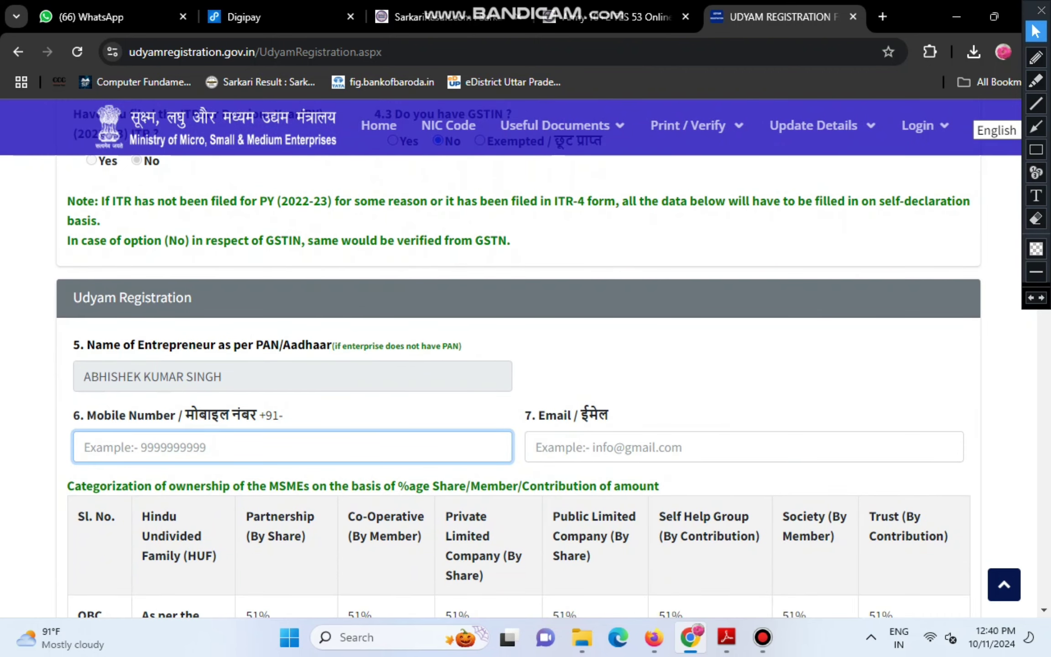
pyautogui.click(744, 448)
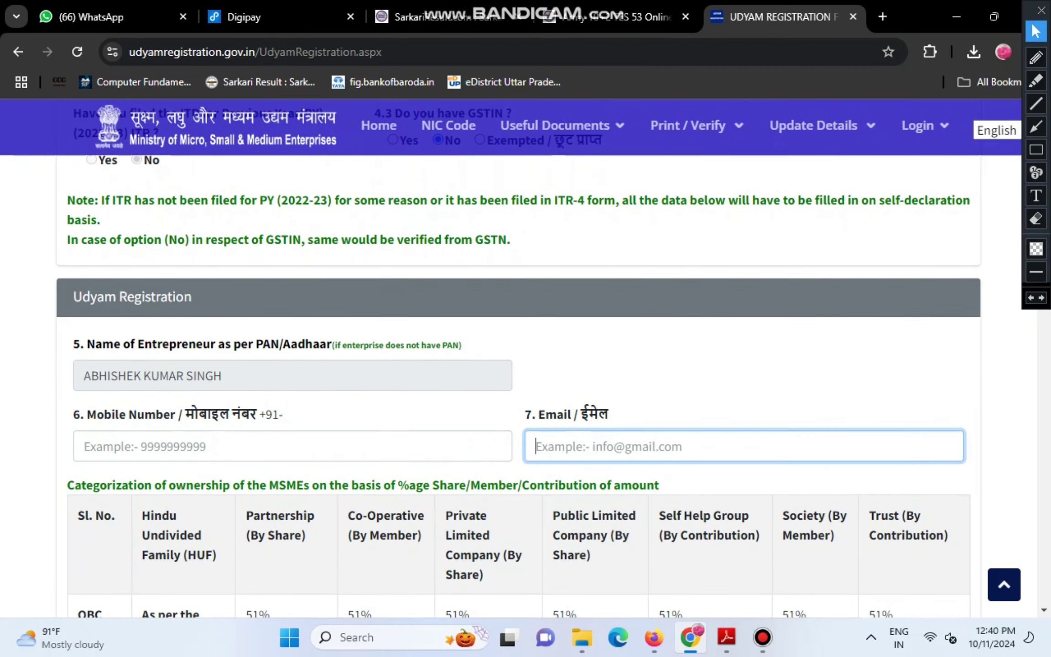
pyautogui.scroll(-4, 517, 360)
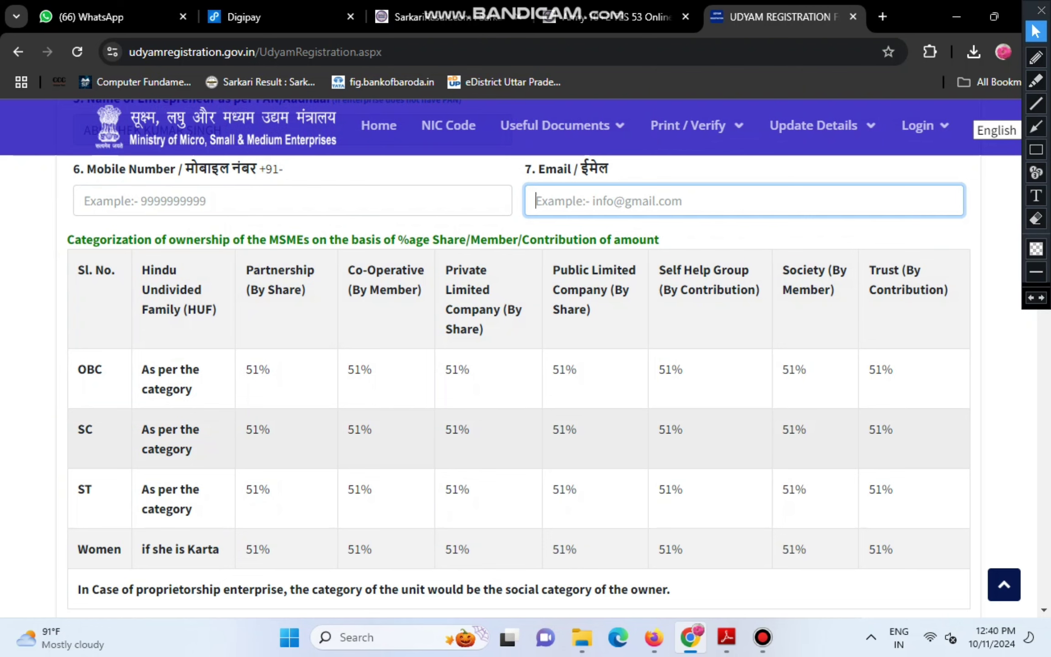
pyautogui.scroll(-7, 518, 379)
# Set the social category to General.
pyautogui.moveTo(125, 222); pyautogui.dragTo(241, 222)
pyautogui.moveTo(140, 249); pyautogui.dragTo(182, 250)
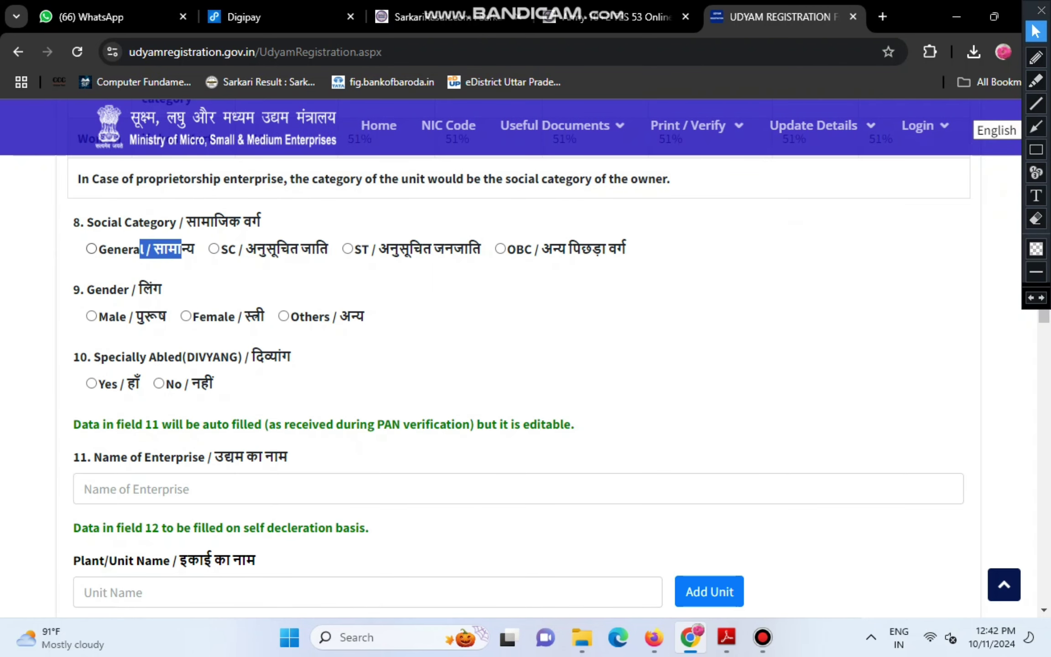
pyautogui.moveTo(299, 249); pyautogui.dragTo(328, 249)
pyautogui.click(337, 249)
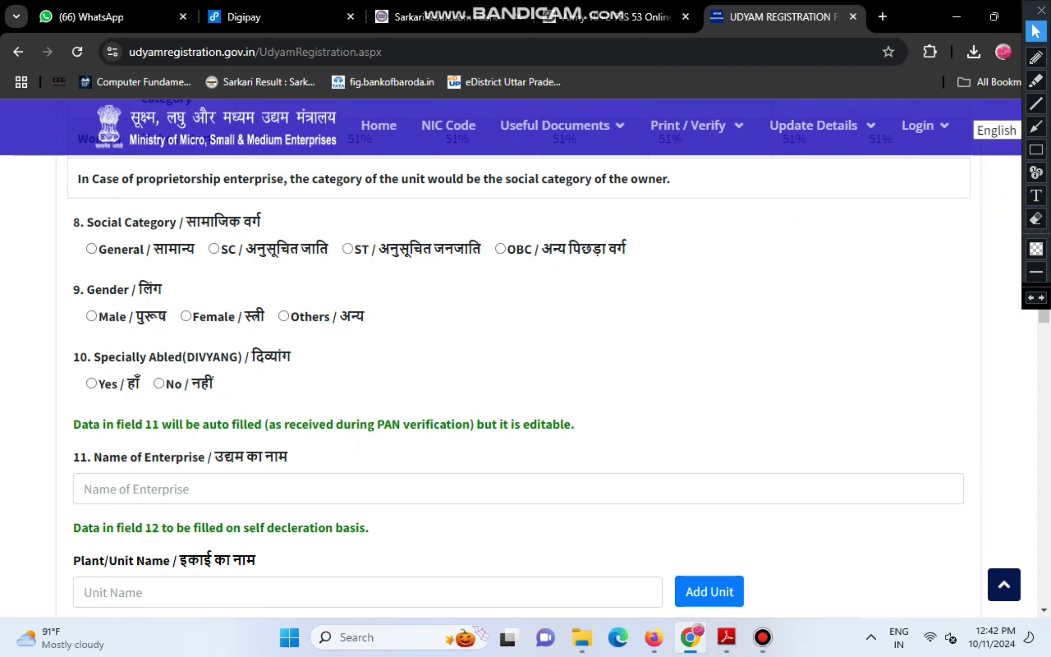
pyautogui.moveTo(553, 249); pyautogui.dragTo(581, 249)
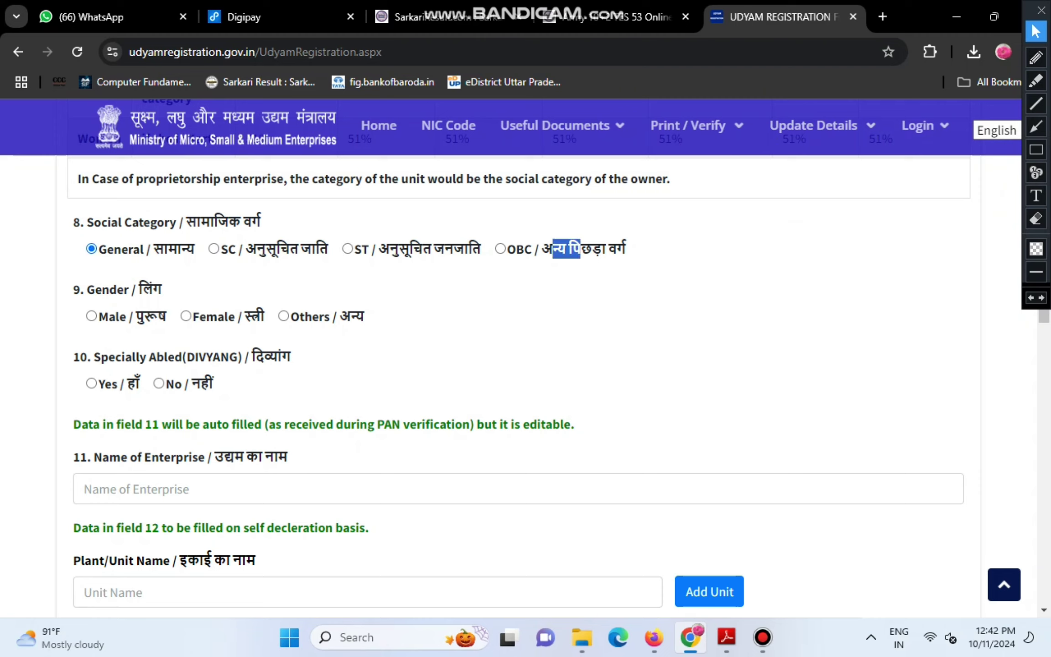
# Set the entrepreneur's gender to Male.
pyautogui.moveTo(101, 290); pyautogui.dragTo(162, 289)
pyautogui.click(92, 316)
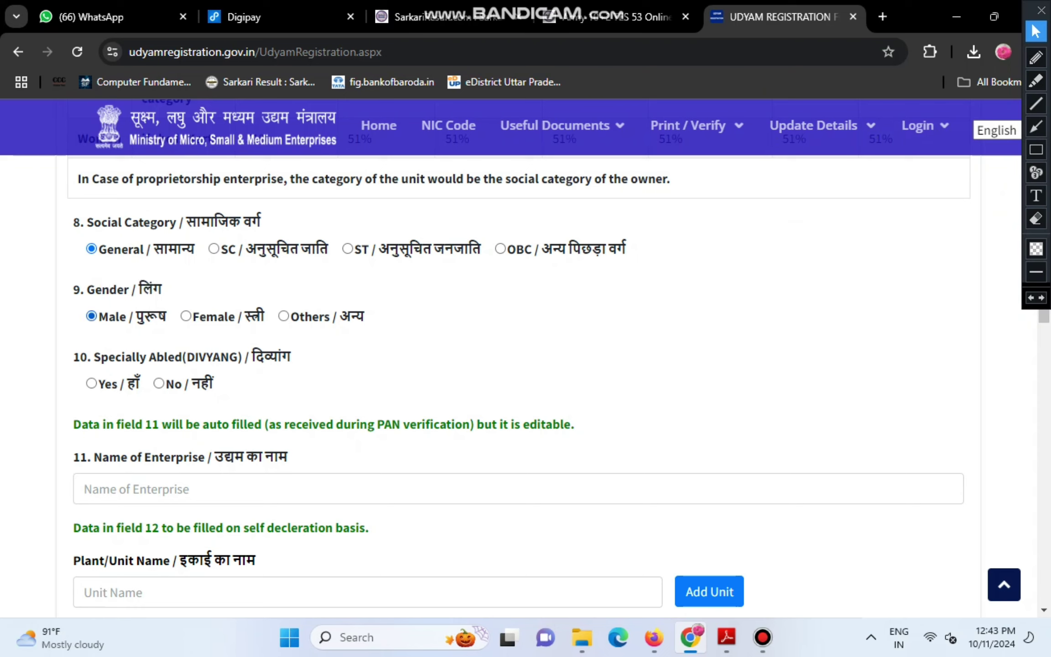
pyautogui.click(186, 316)
pyautogui.click(283, 316)
pyautogui.click(91, 315)
# Mark specially abled as No and fill in the name of the enterprise.
pyautogui.moveTo(139, 357); pyautogui.dragTo(230, 357)
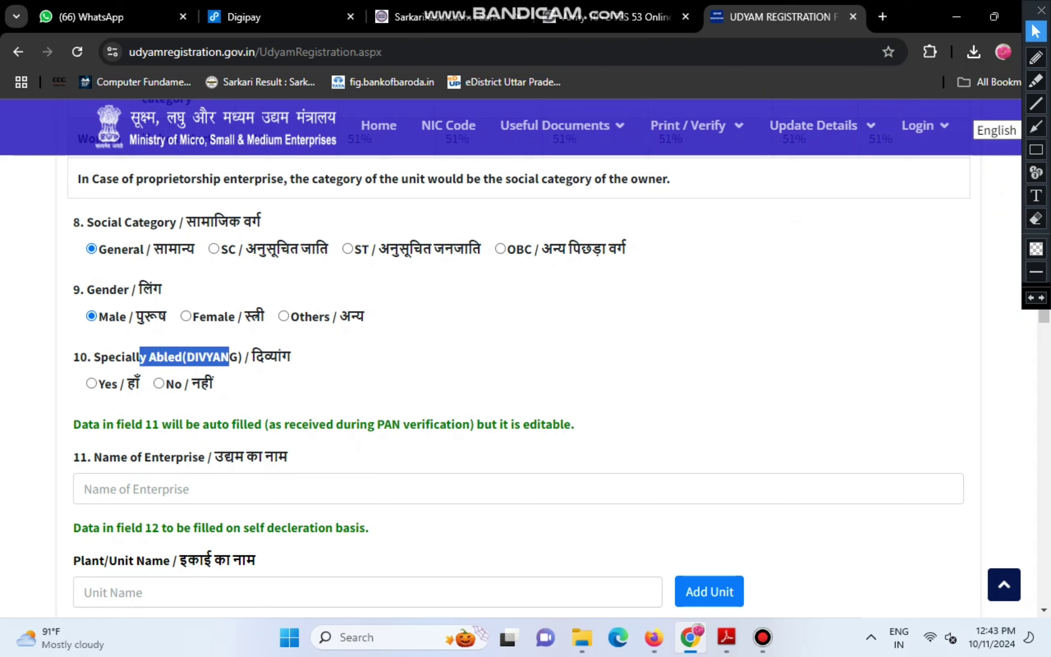
pyautogui.click(159, 384)
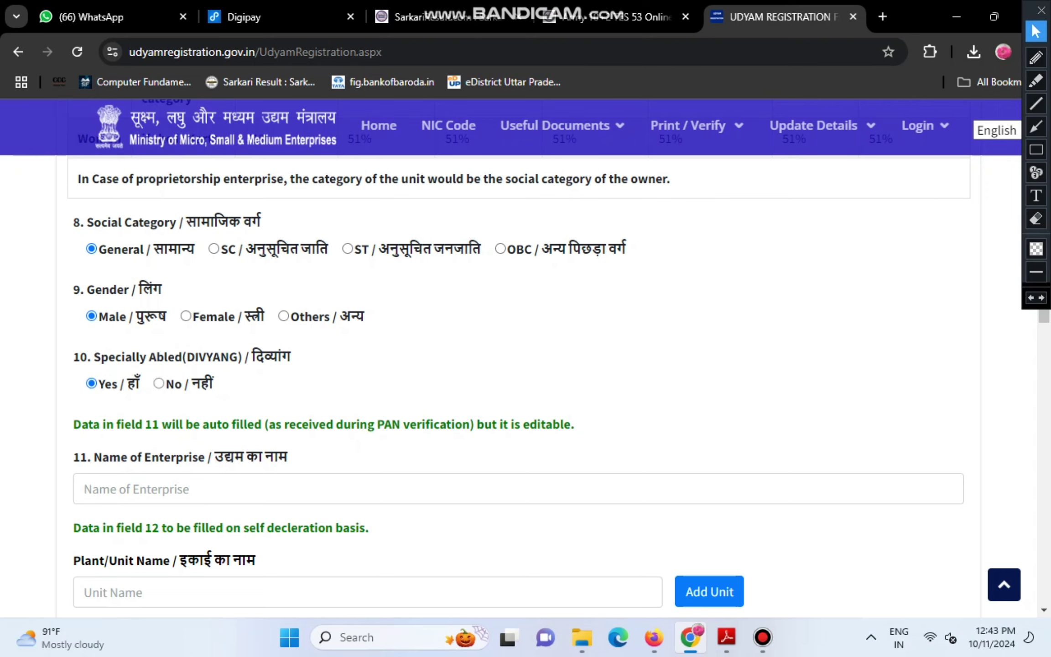
pyautogui.moveTo(174, 383); pyautogui.dragTo(182, 383)
pyautogui.click(158, 384)
pyautogui.click(205, 489)
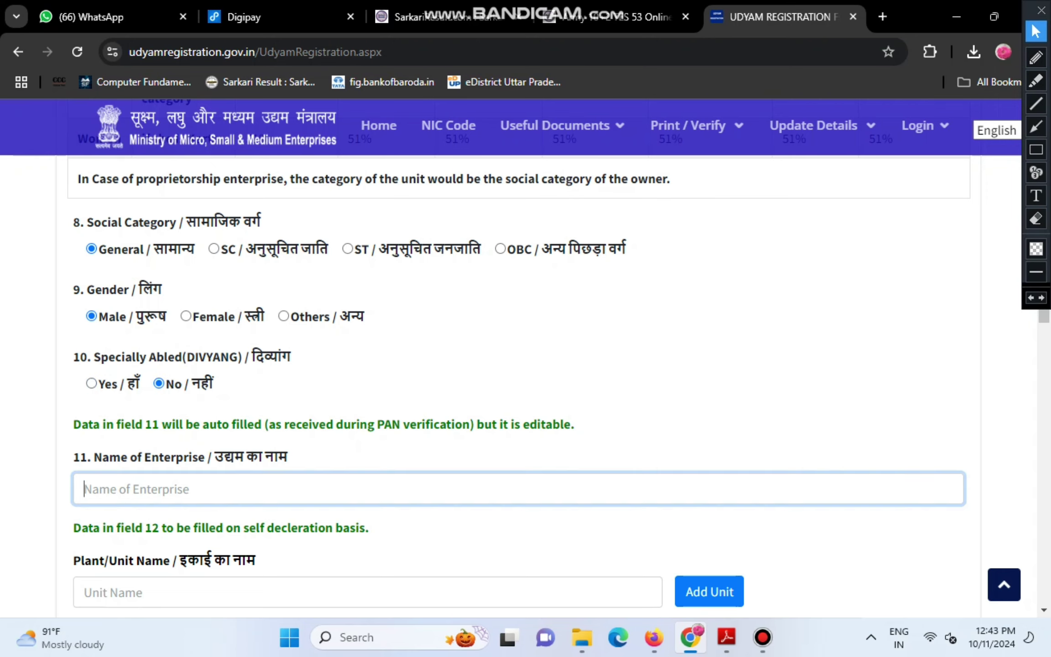
pyautogui.scroll(-1, 205, 489)
pyautogui.scroll(-1, 519, 365)
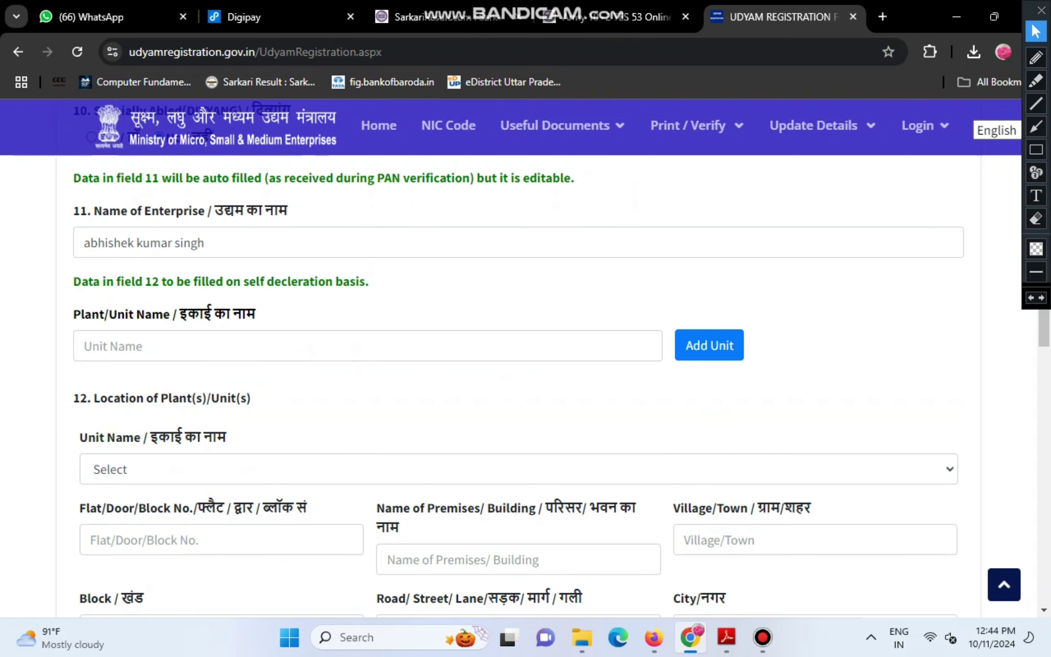
# Paste the building-material plant name and add it as Unit 1 in the plant list.
pyautogui.moveTo(74, 314); pyautogui.dragTo(230, 314)
pyautogui.click(238, 346)
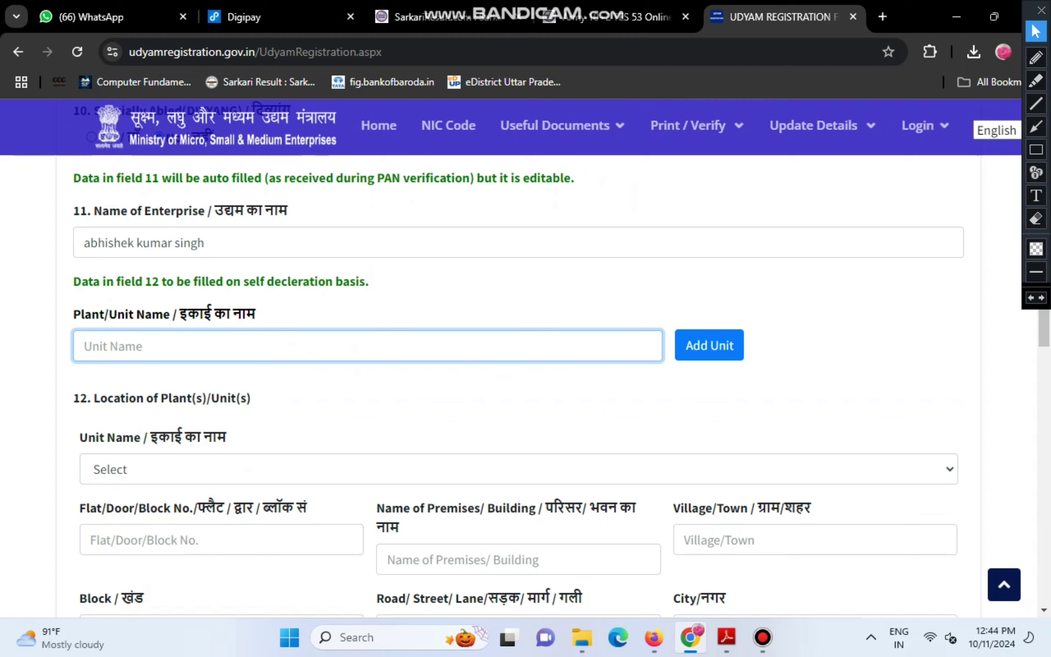
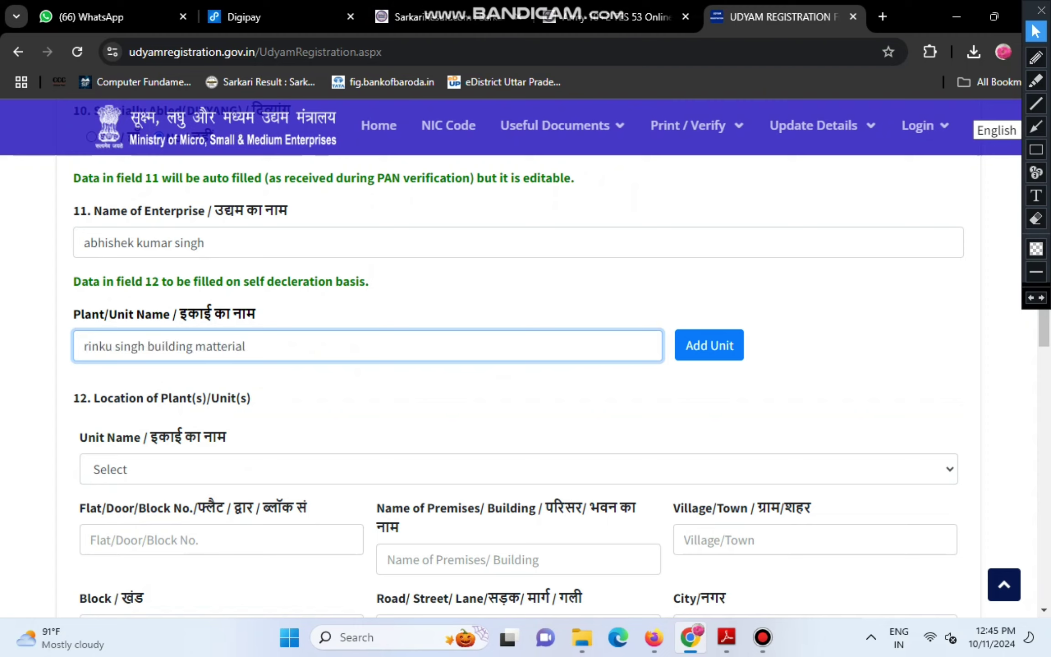
pyautogui.click(709, 345)
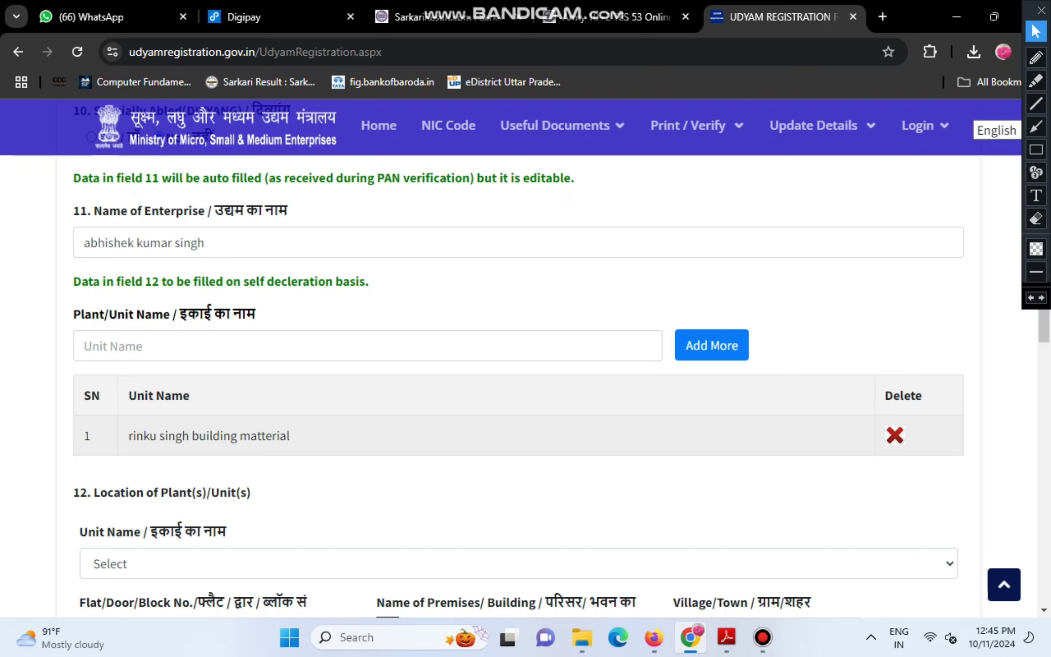
pyautogui.click(192, 346)
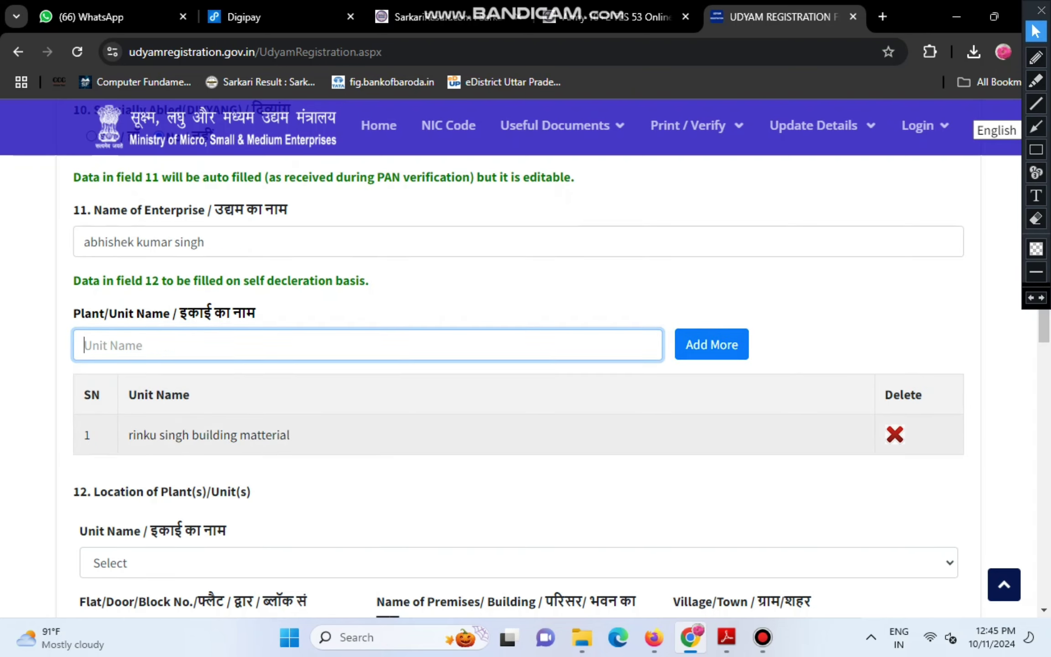
pyautogui.scroll(-4, 519, 402)
pyautogui.moveTo(101, 328); pyautogui.dragTo(211, 328)
pyautogui.click(219, 400)
# Pick the building-material unit, enter its plant location address, and add it as row 1.
pyautogui.press('Down')
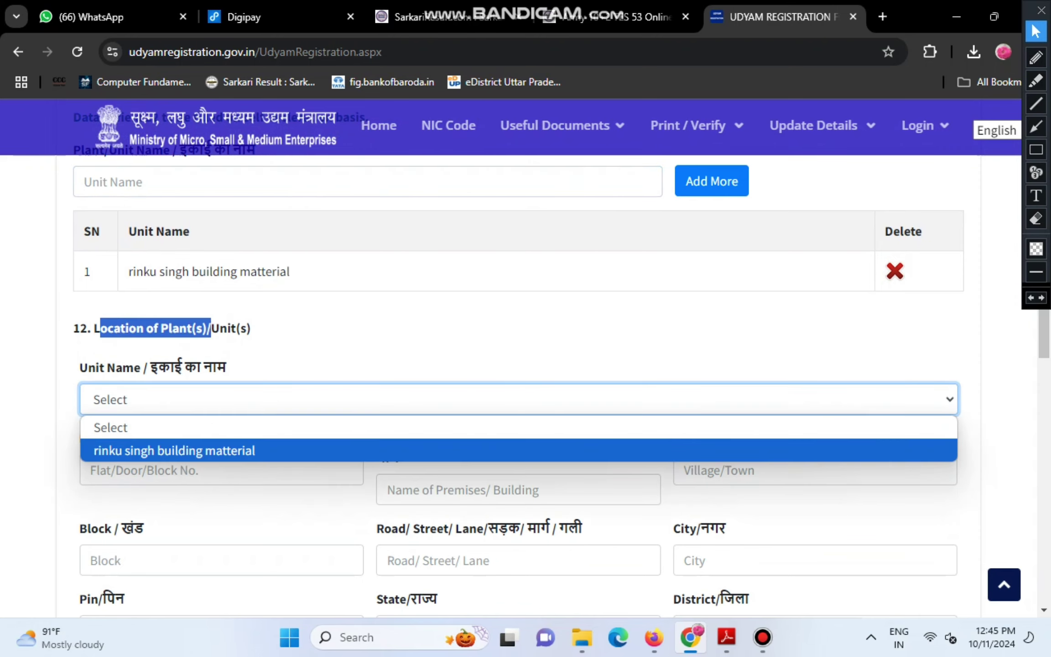
pyautogui.press('Return')
pyautogui.press('Tab')
pyautogui.scroll(-4, 518, 365)
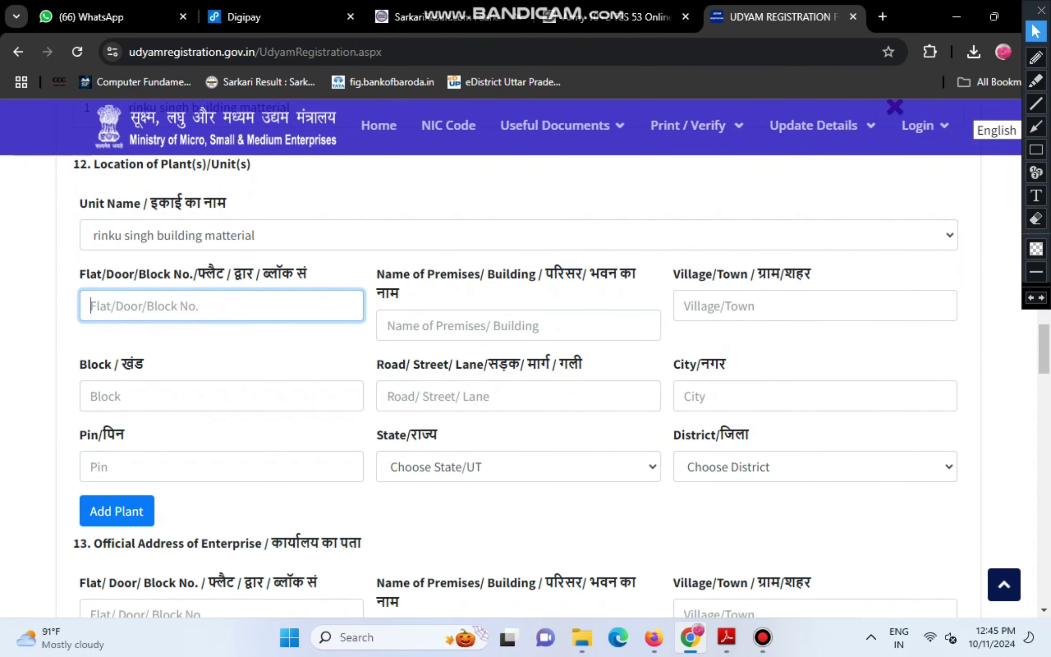
pyautogui.click(1037, 57)
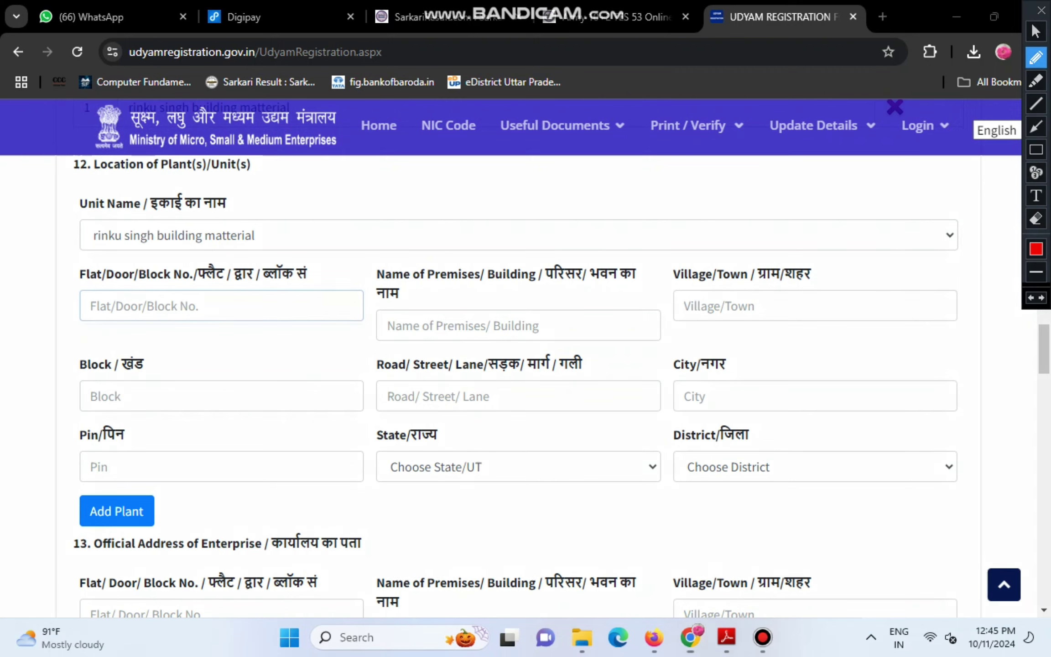
pyautogui.moveTo(204, 299); pyautogui.dragTo(302, 281)
pyautogui.moveTo(426, 333); pyautogui.dragTo(470, 323)
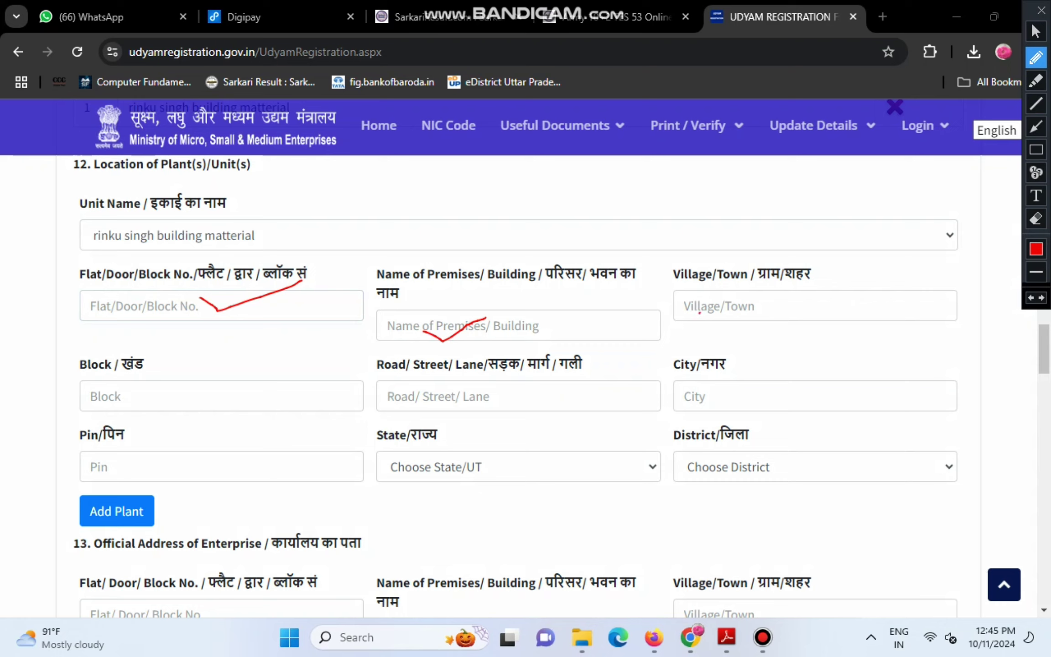
pyautogui.moveTo(700, 313); pyautogui.dragTo(742, 285)
pyautogui.moveTo(175, 391); pyautogui.dragTo(220, 402)
pyautogui.moveTo(462, 386)
pyautogui.mouseDown()
pyautogui.moveTo(497, 393)
pyautogui.moveTo(521, 380)
pyautogui.mouseUp()
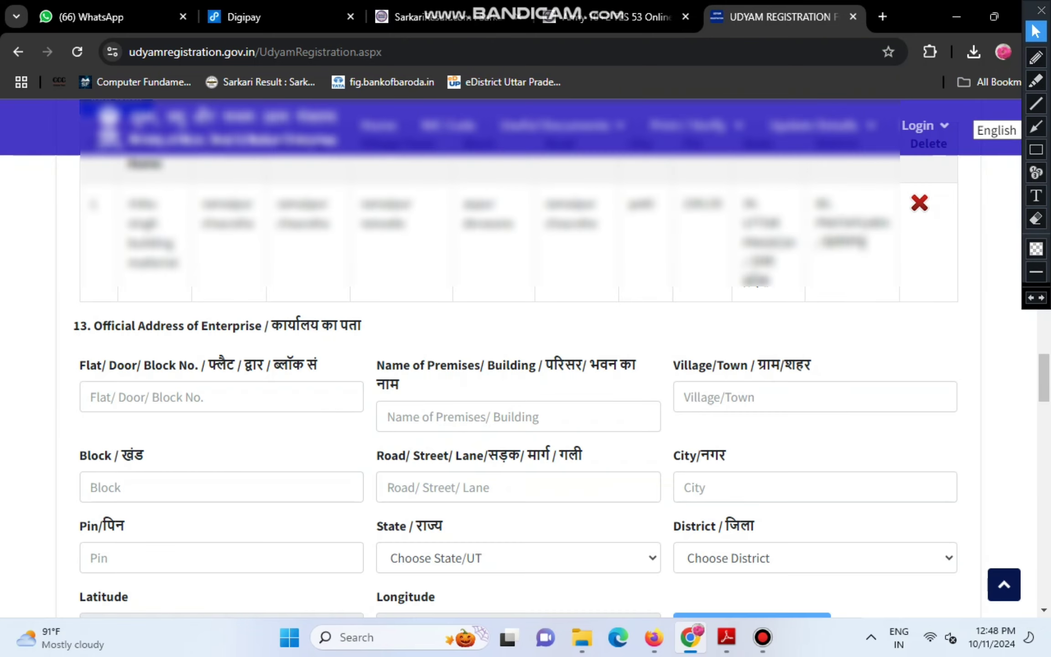
# Fill in the official address fields and choose its state and district.
pyautogui.moveTo(76, 312); pyautogui.dragTo(338, 326)
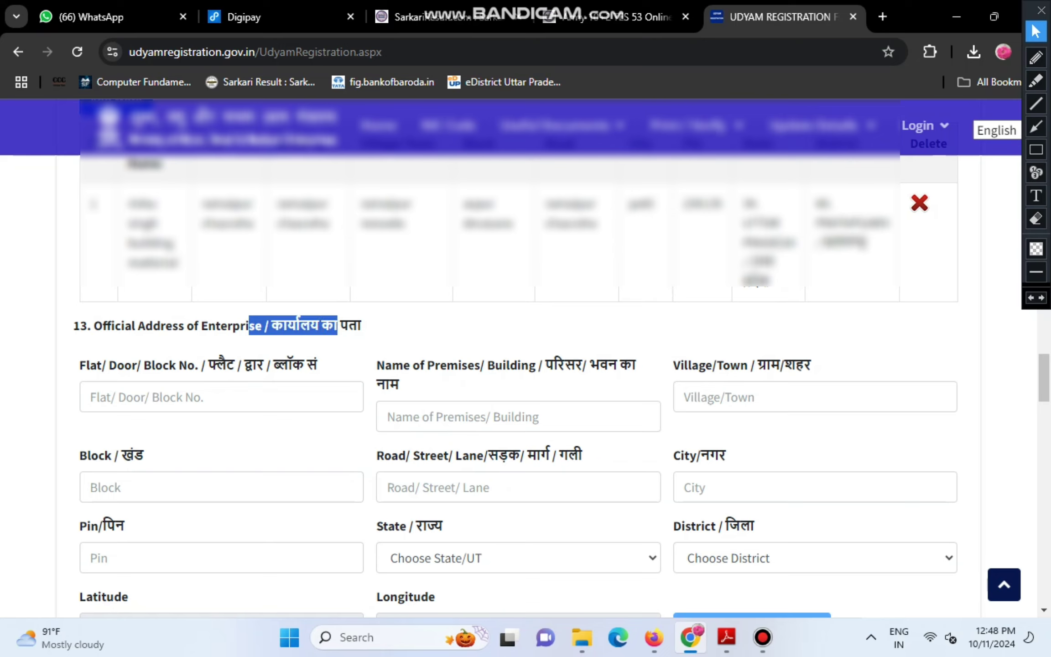
pyautogui.click(221, 397)
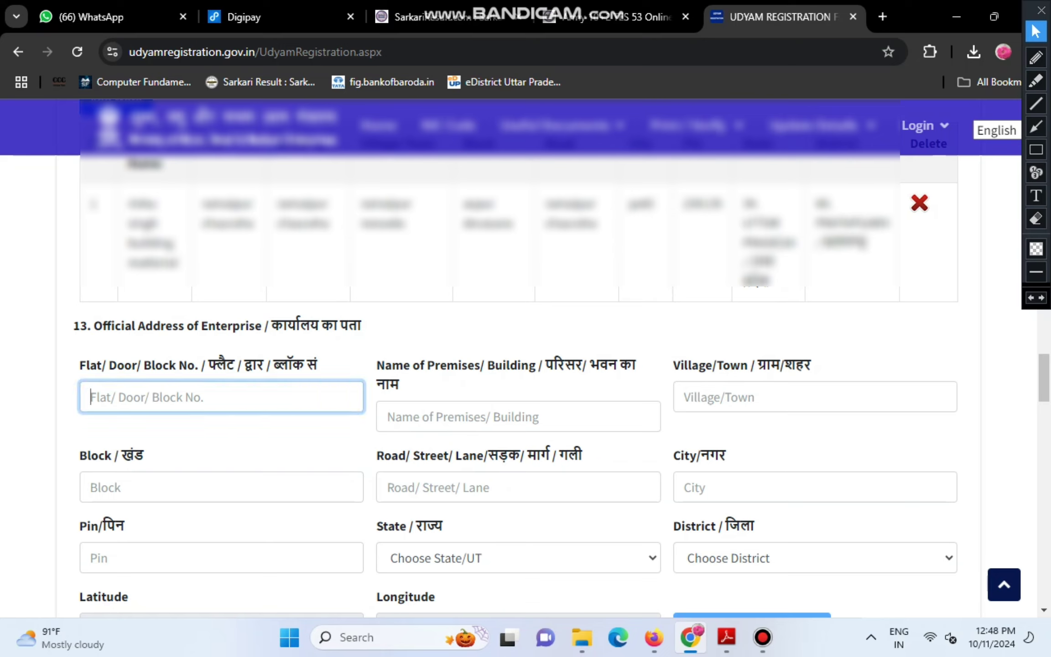
pyautogui.write('fatehpur')
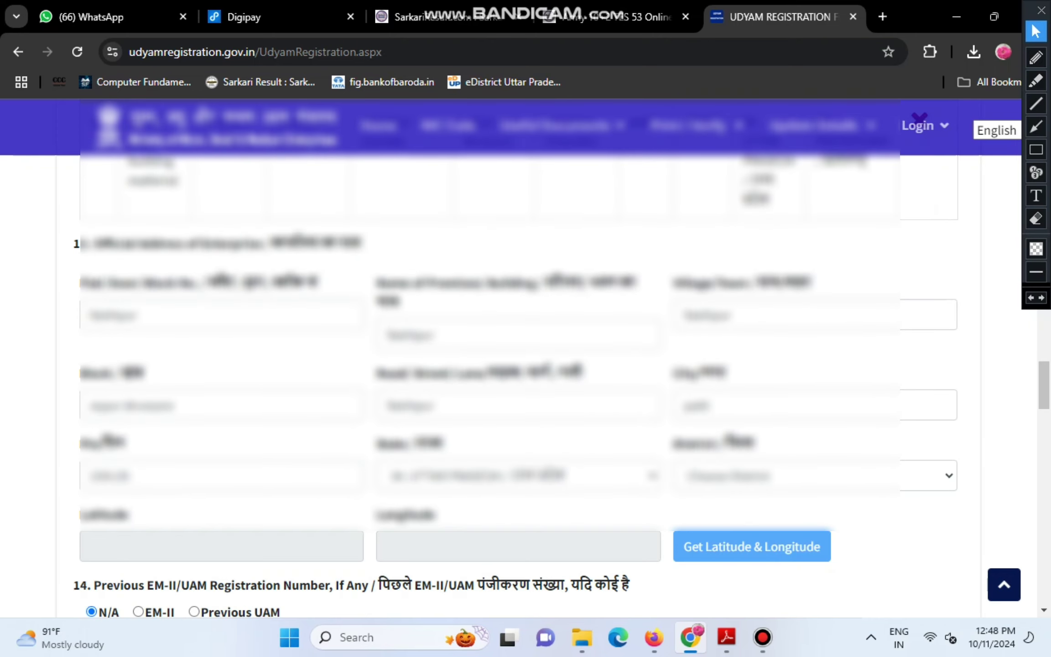
pyautogui.click(518, 475)
pyautogui.click(518, 475)
pyautogui.click(815, 475)
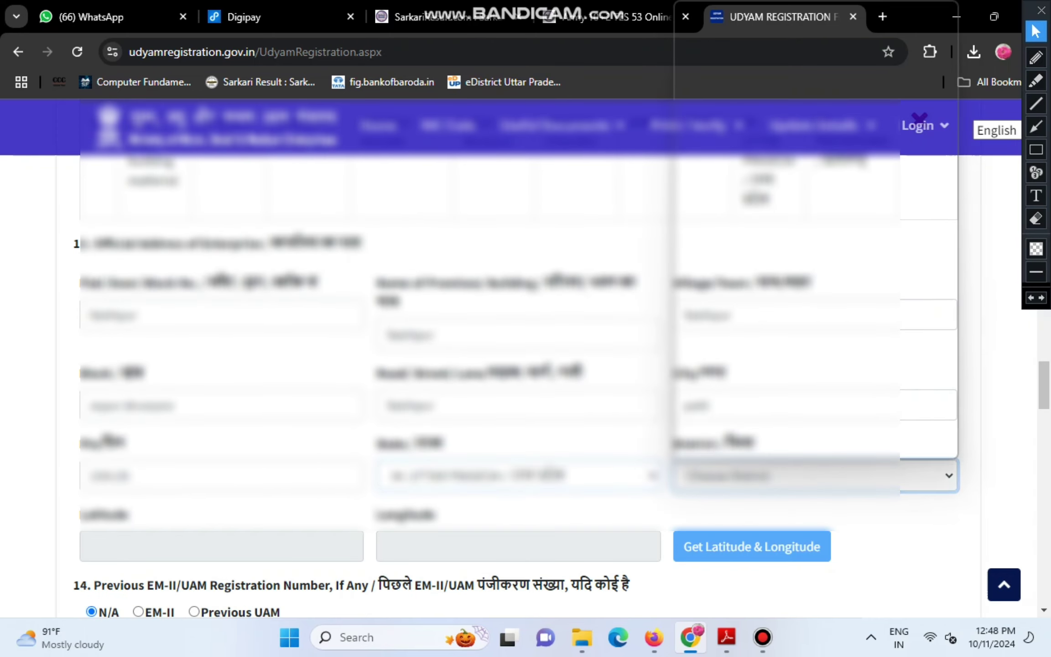
pyautogui.write('60')
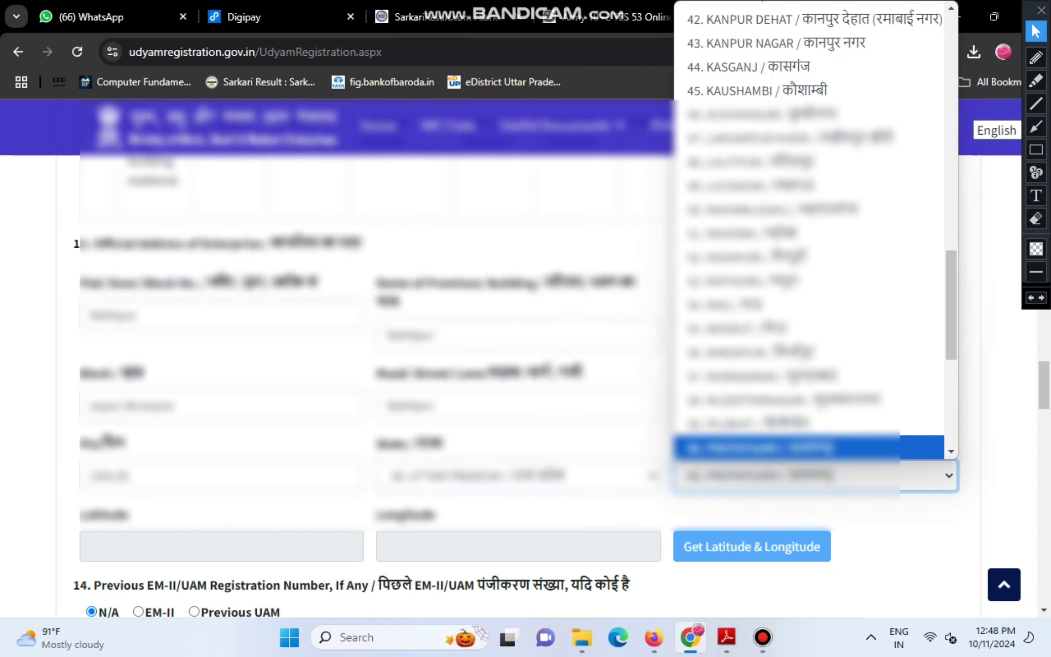
pyautogui.click(810, 448)
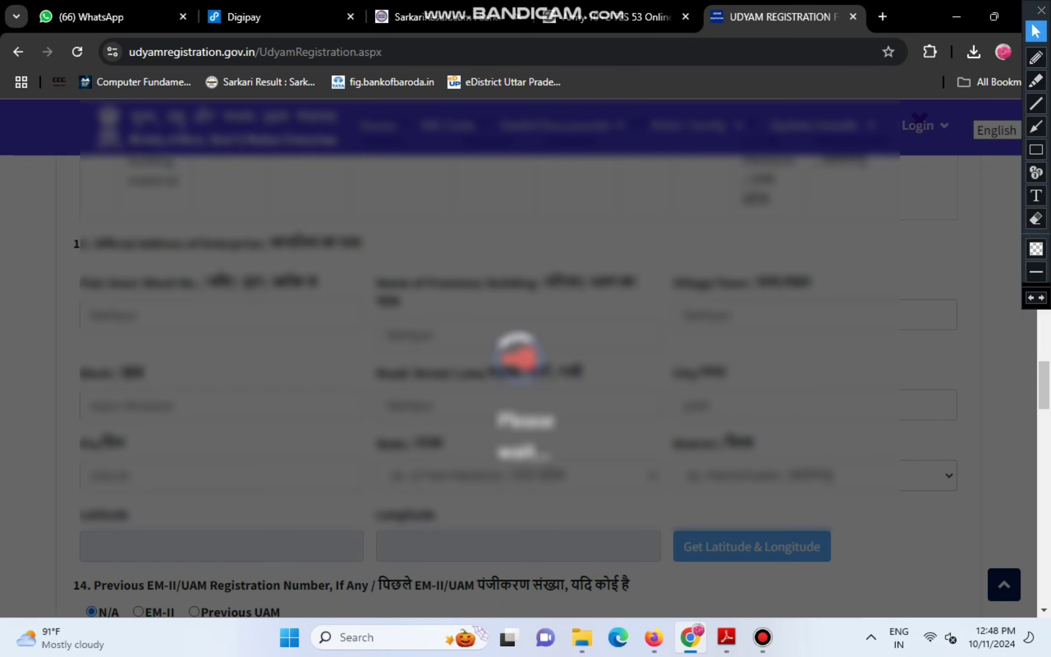
# Fetch the official address's latitude and longitude through Get Latitude & Longitude geo-tagging.
pyautogui.scroll(-1, 519, 361)
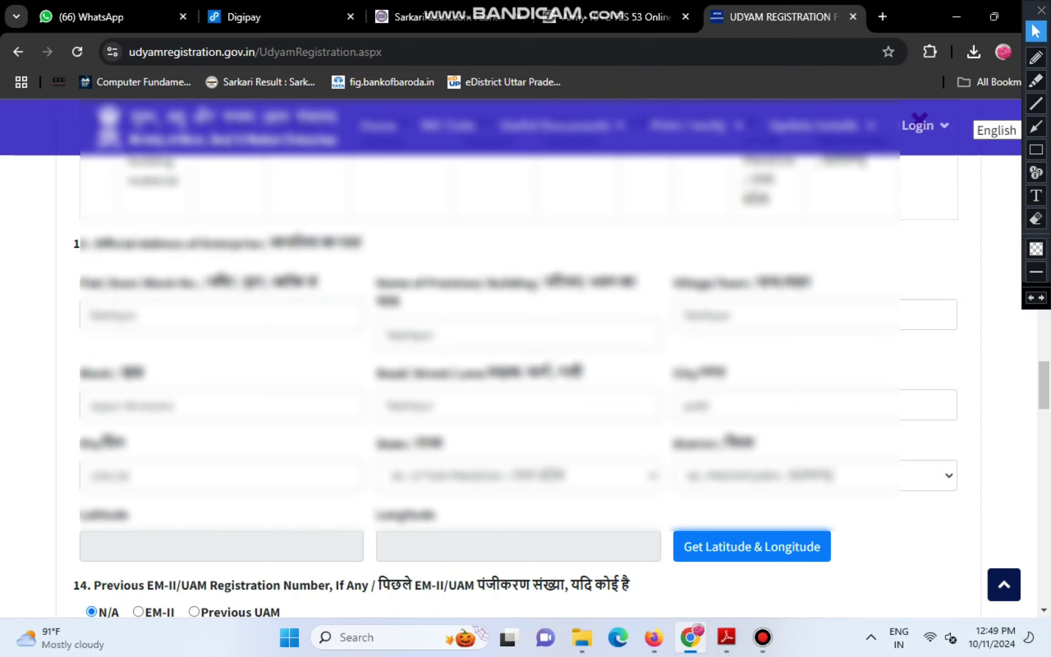
pyautogui.scroll(-2, 516, 360)
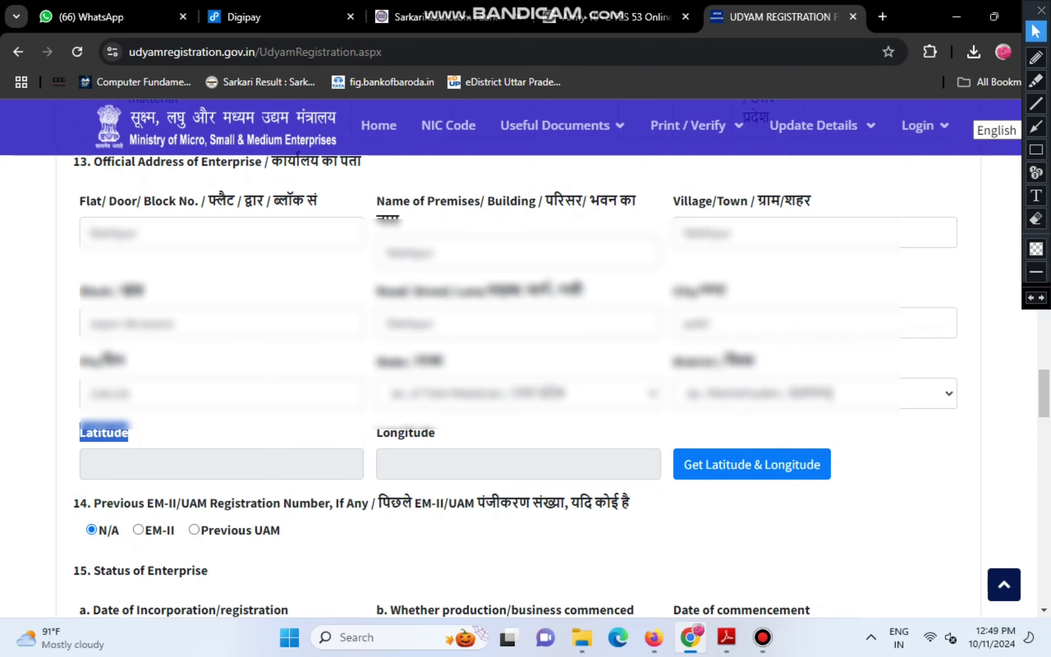
pyautogui.moveTo(377, 433); pyautogui.dragTo(436, 434)
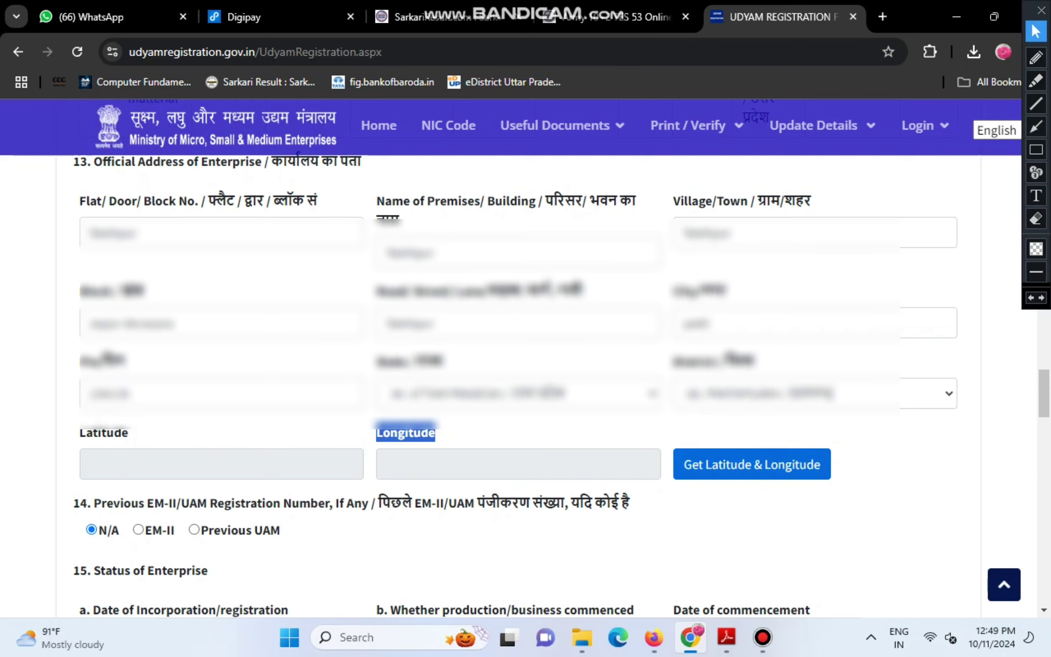
pyautogui.click(752, 464)
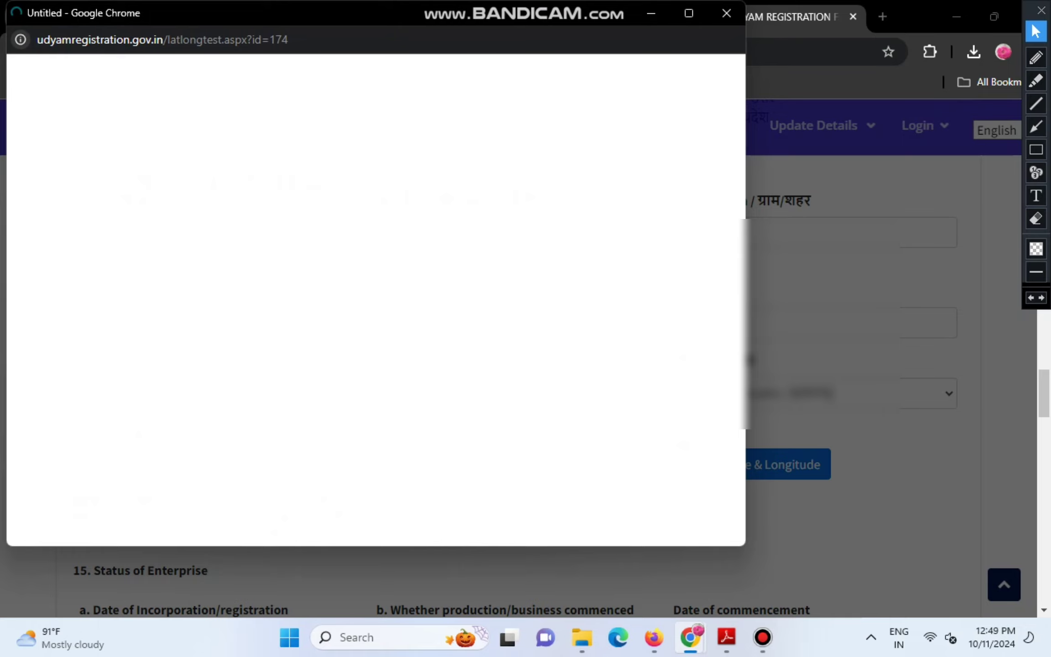
pyautogui.scroll(-3, 374, 301)
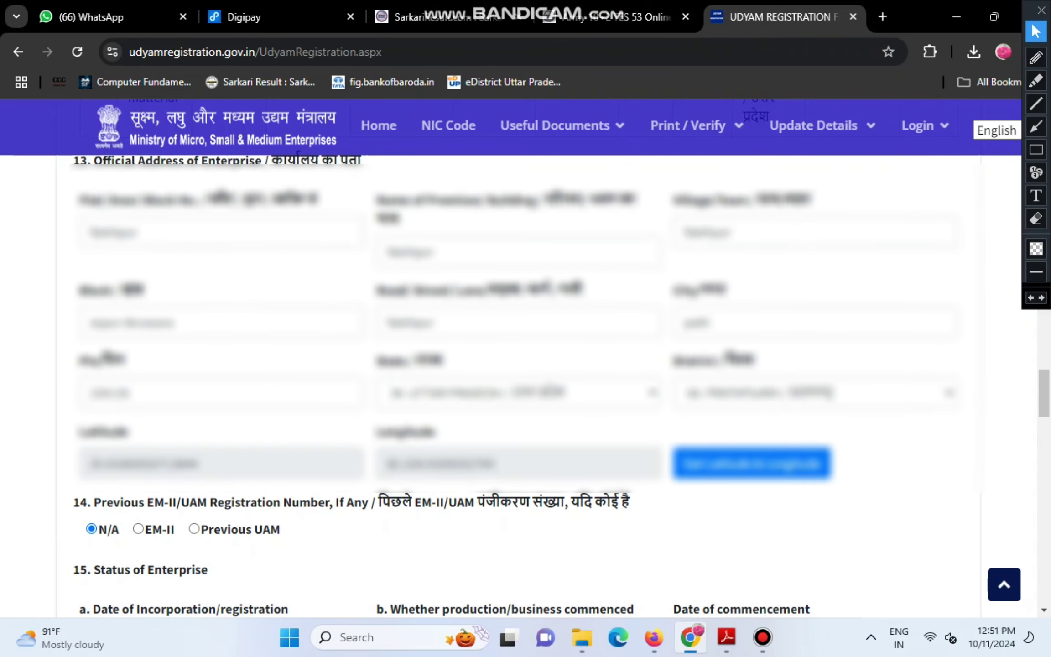
pyautogui.scroll(-3, 323, 337)
# Mark business commencement Yes and pick 11/09/2021 as the date of incorporation.
pyautogui.moveTo(323, 339); pyautogui.dragTo(530, 338)
pyautogui.click(531, 339)
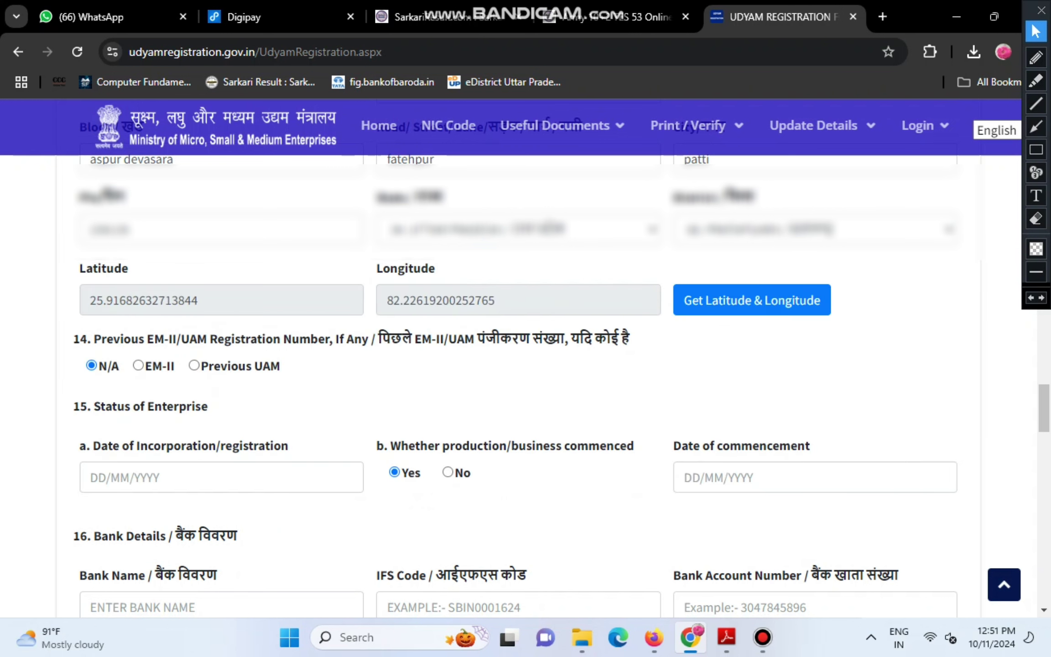
pyautogui.moveTo(118, 406); pyautogui.dragTo(208, 406)
pyautogui.click(196, 478)
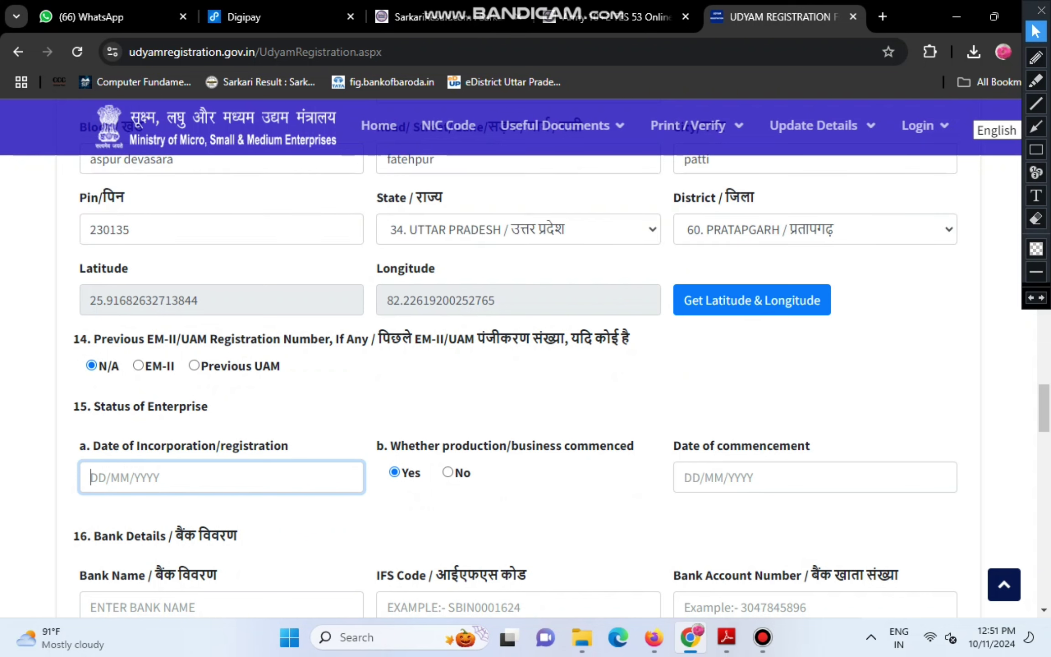
pyautogui.scroll(-2, 525, 365)
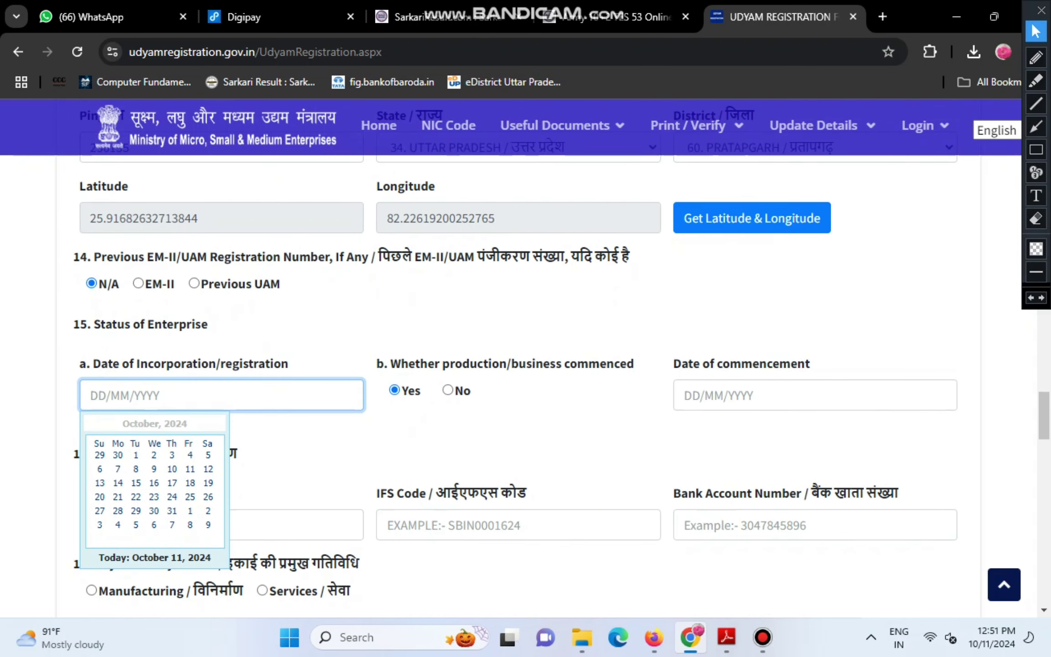
pyautogui.click(155, 423)
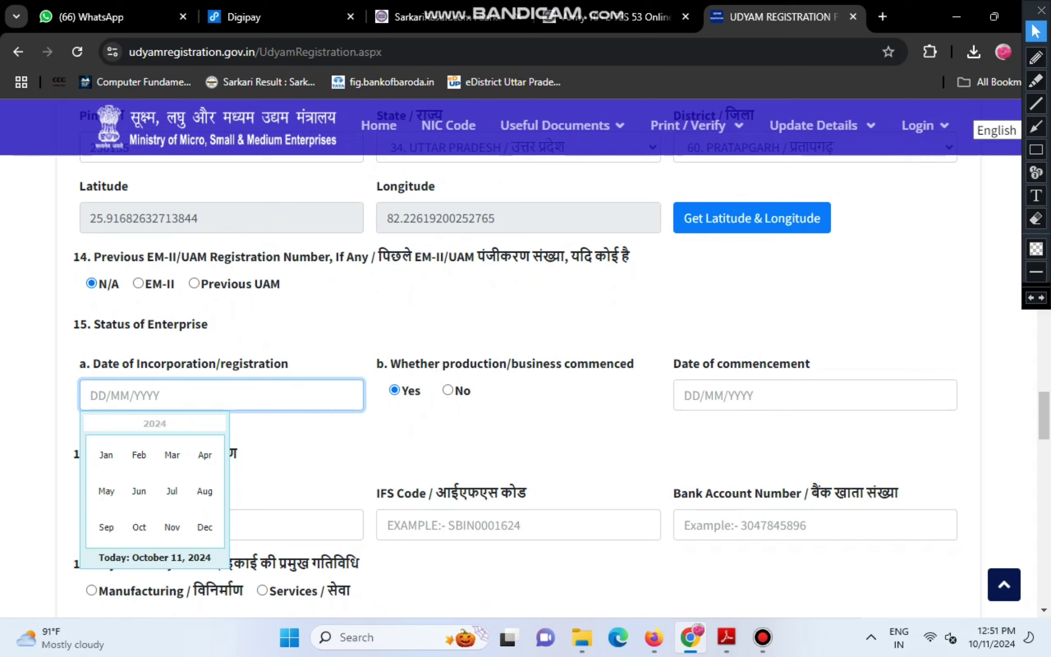
pyautogui.click(154, 424)
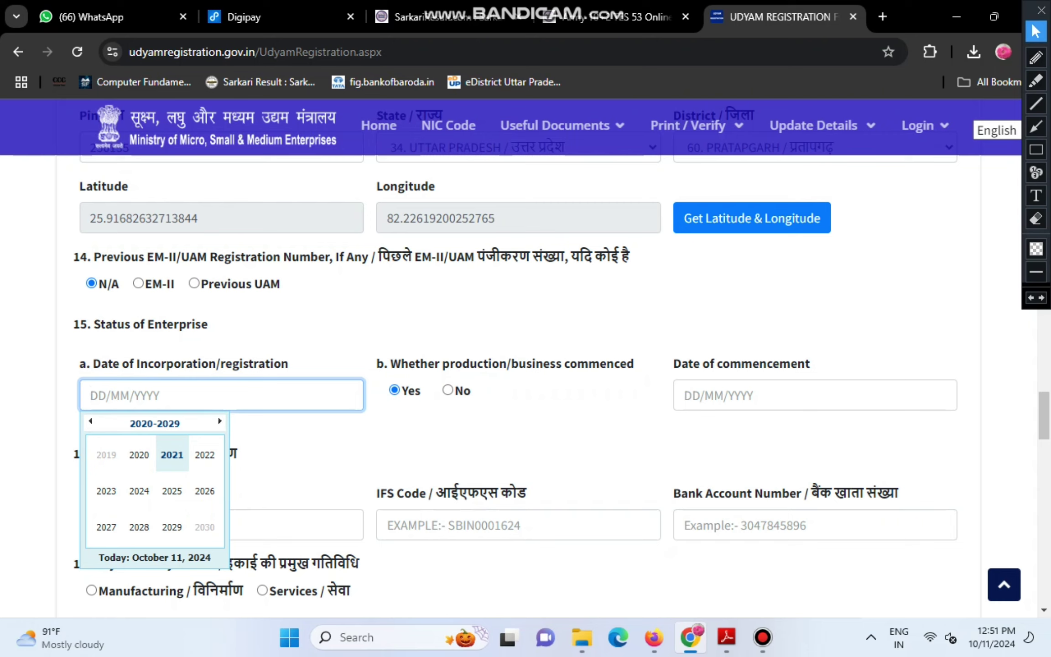
pyautogui.click(815, 396)
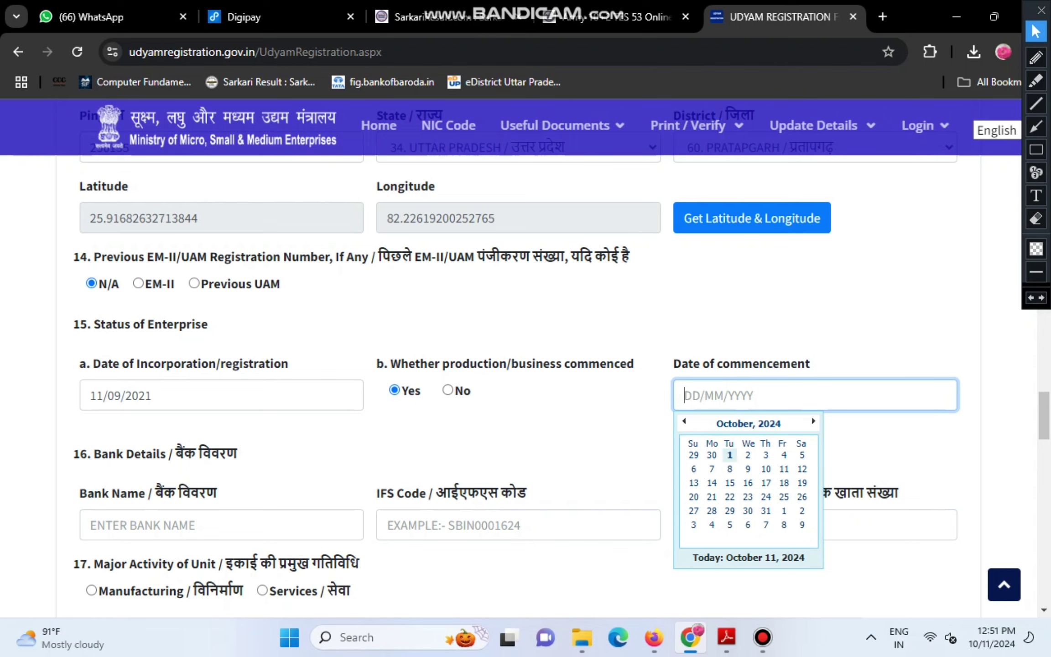
pyautogui.click(748, 424)
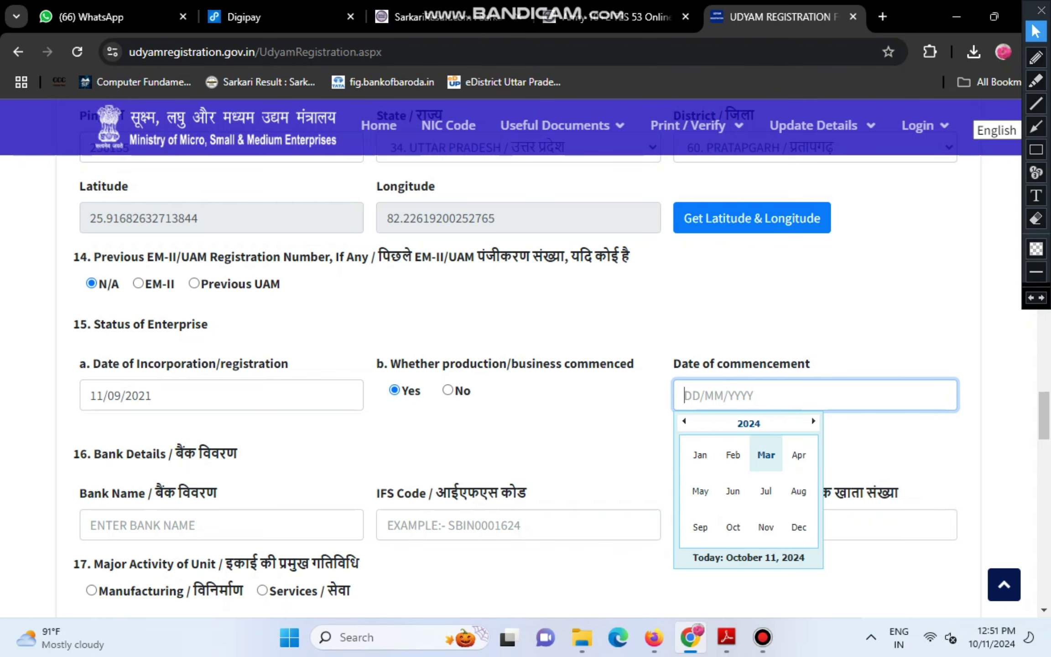
pyautogui.click(733, 527)
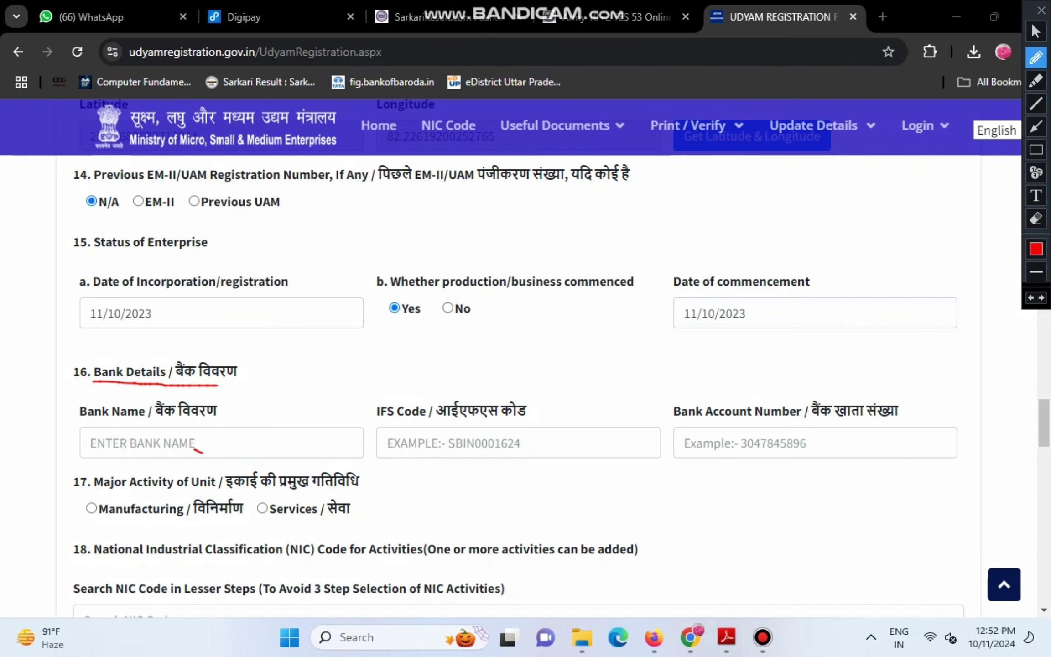
pyautogui.moveTo(203, 453); pyautogui.dragTo(224, 441)
pyautogui.moveTo(487, 446)
pyautogui.mouseDown()
pyautogui.moveTo(502, 451)
pyautogui.moveTo(535, 422)
pyautogui.mouseUp()
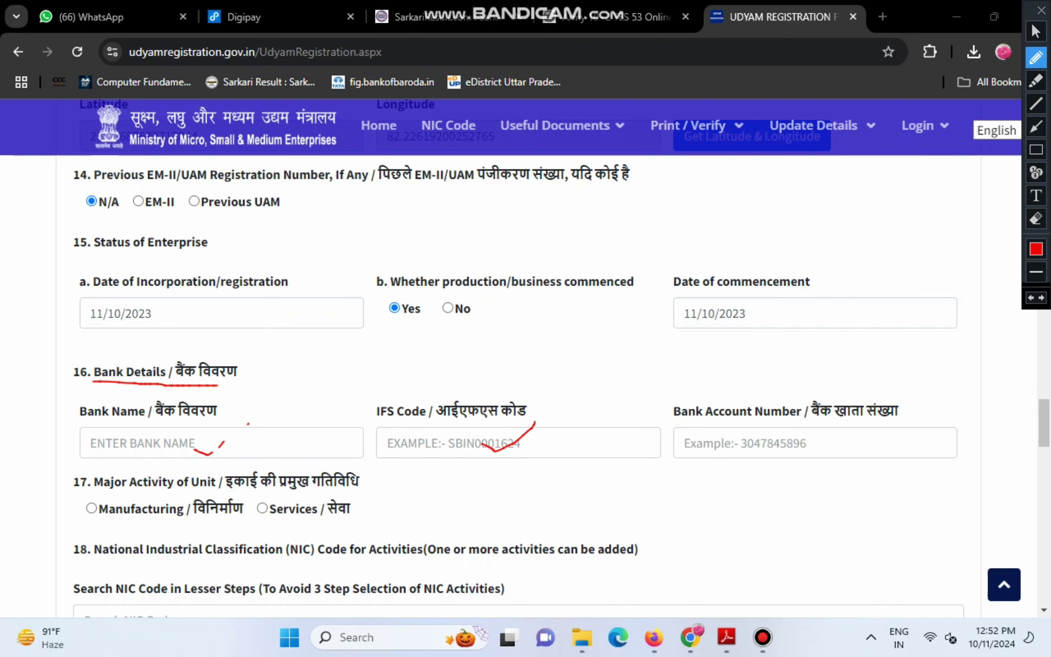
pyautogui.moveTo(792, 444); pyautogui.dragTo(843, 421)
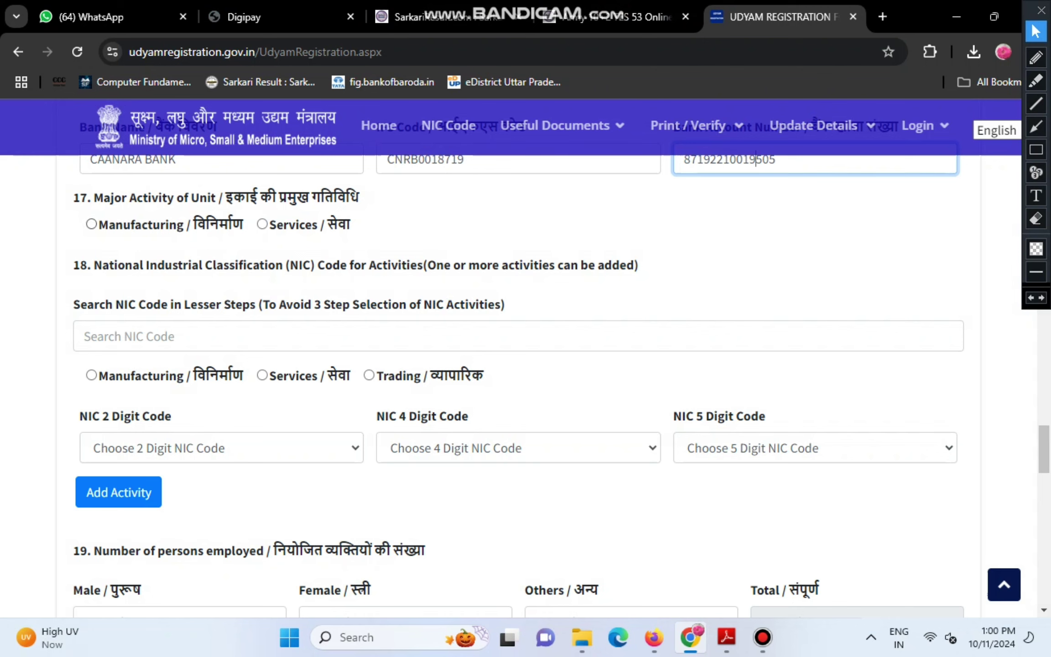
pyautogui.moveTo(151, 197); pyautogui.dragTo(334, 197)
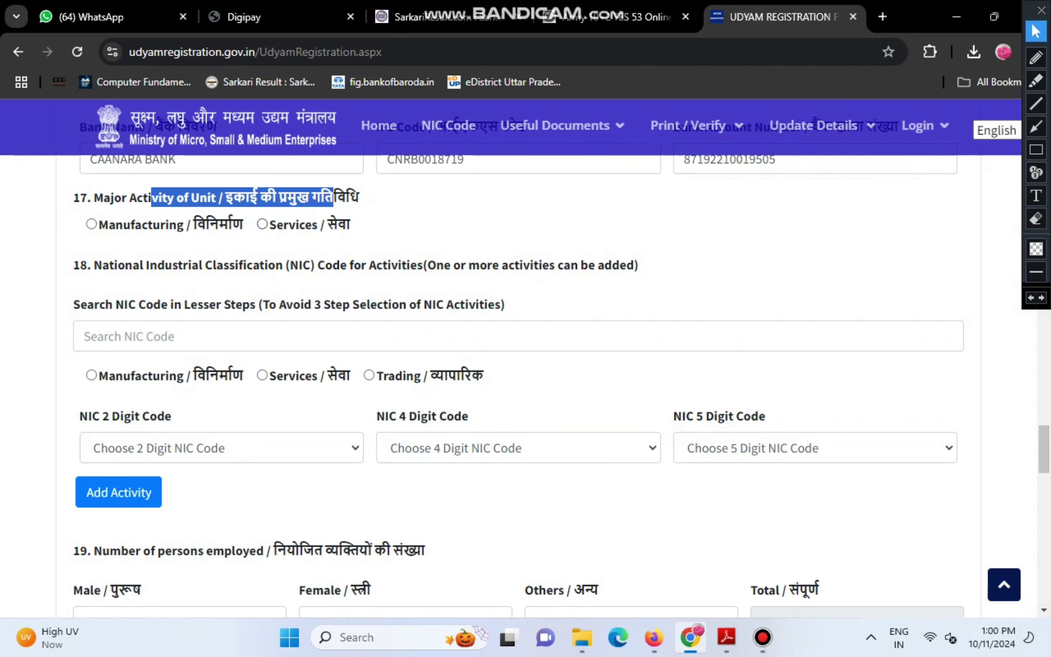
# Set the major activity to Services with Trading as the activity type.
pyautogui.click(262, 224)
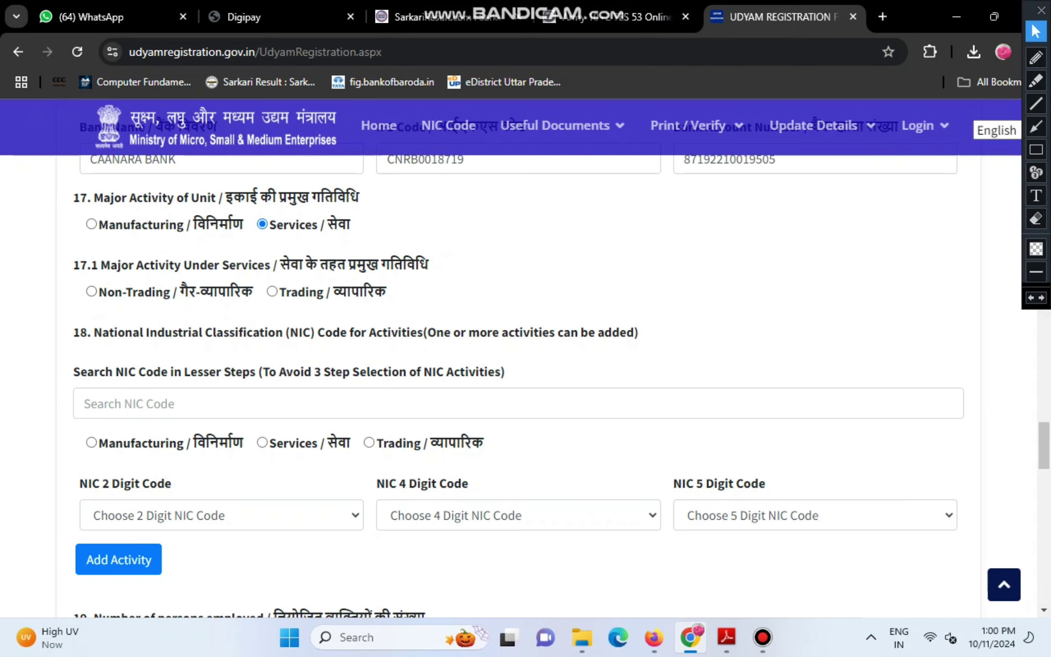
pyautogui.moveTo(174, 265); pyautogui.dragTo(414, 266)
pyautogui.click(417, 269)
pyautogui.click(273, 292)
# Search 'BUILDING' and add NIC 47521, retail sale of building material, to the activity table.
pyautogui.click(269, 404)
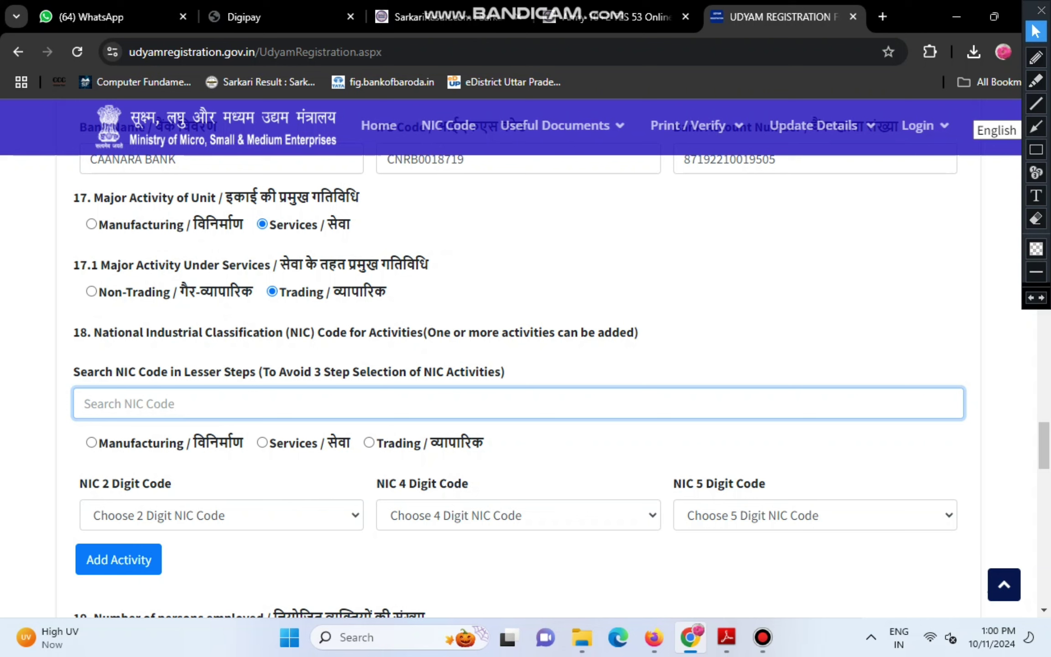
pyautogui.write('BUIL')
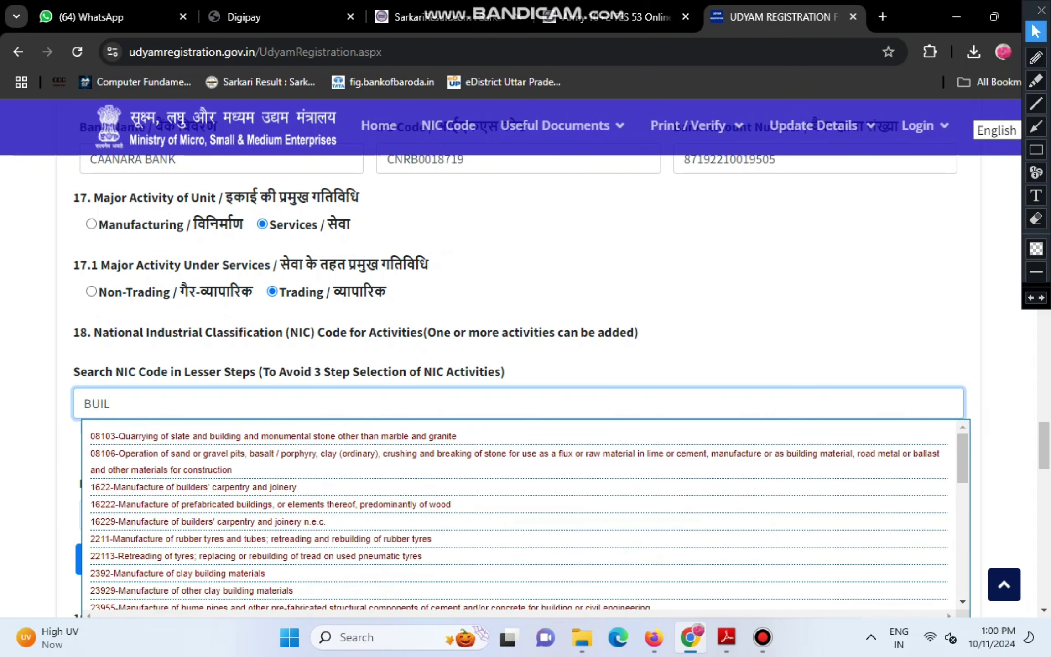
pyautogui.write('DING')
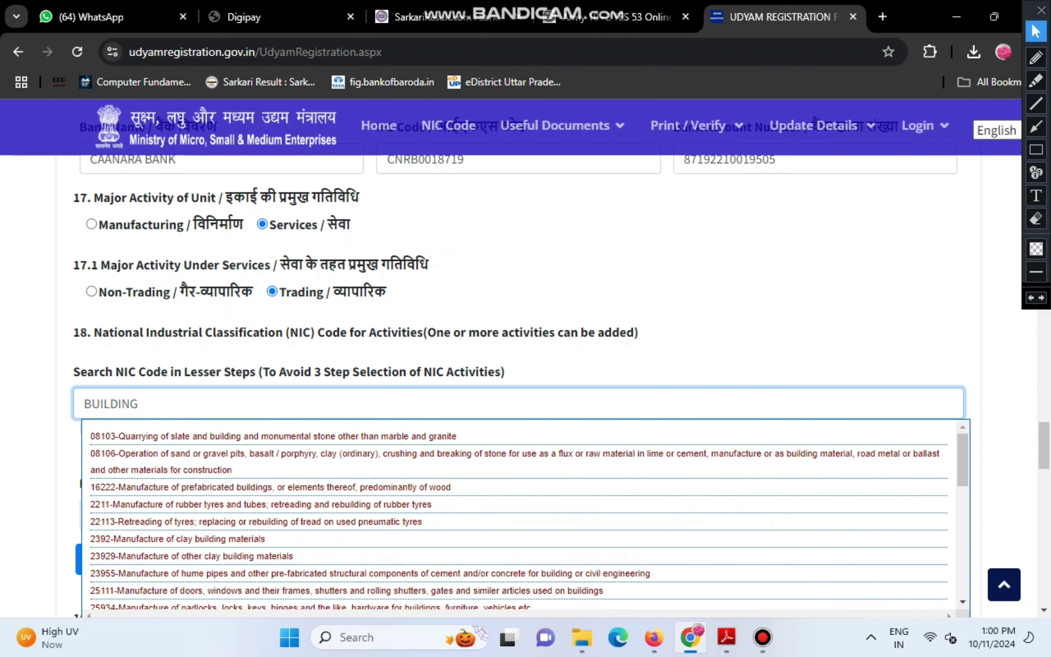
pyautogui.press('Down')
pyautogui.press('Down')
pyautogui.press('Up')
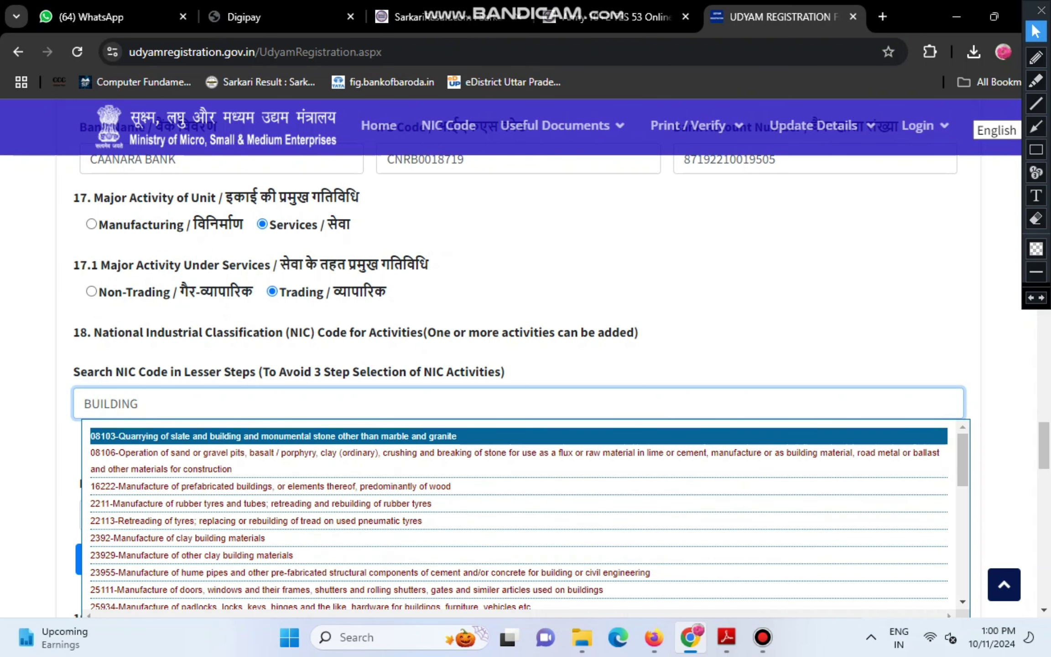
pyautogui.press('Down')
pyautogui.press('Down')
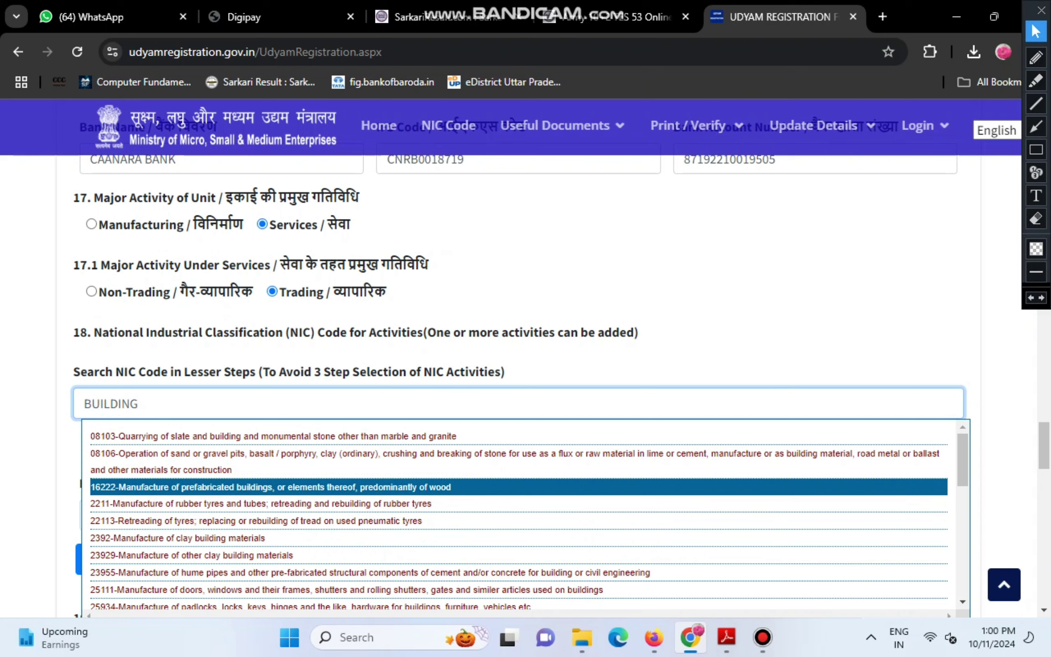
pyautogui.press('Down')
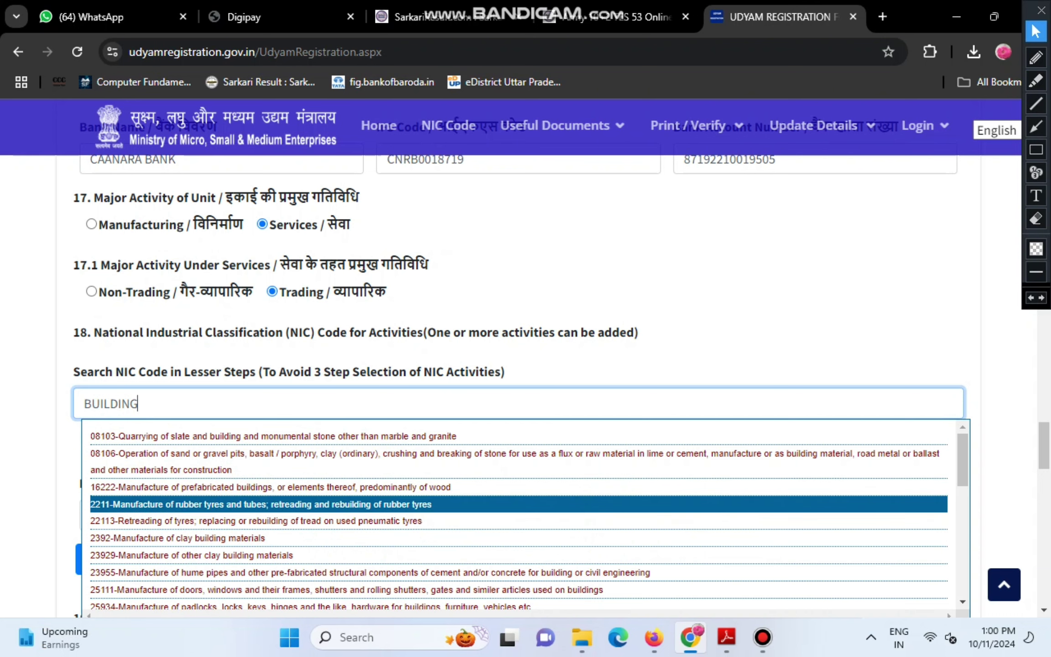
pyautogui.press('Down')
pyautogui.press('Down')
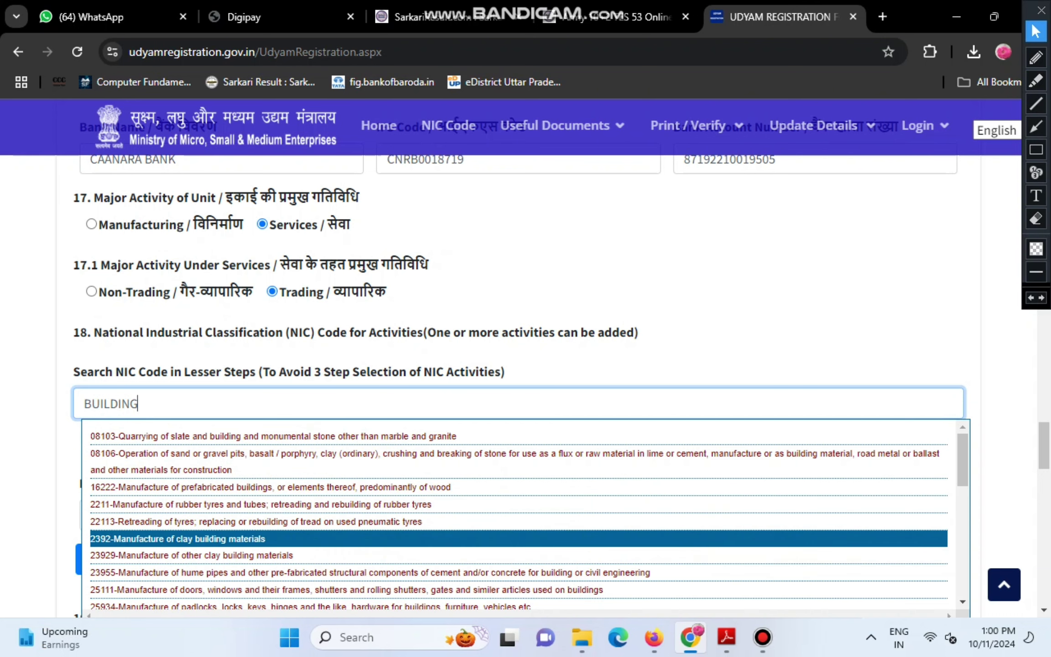
pyautogui.press('Down')
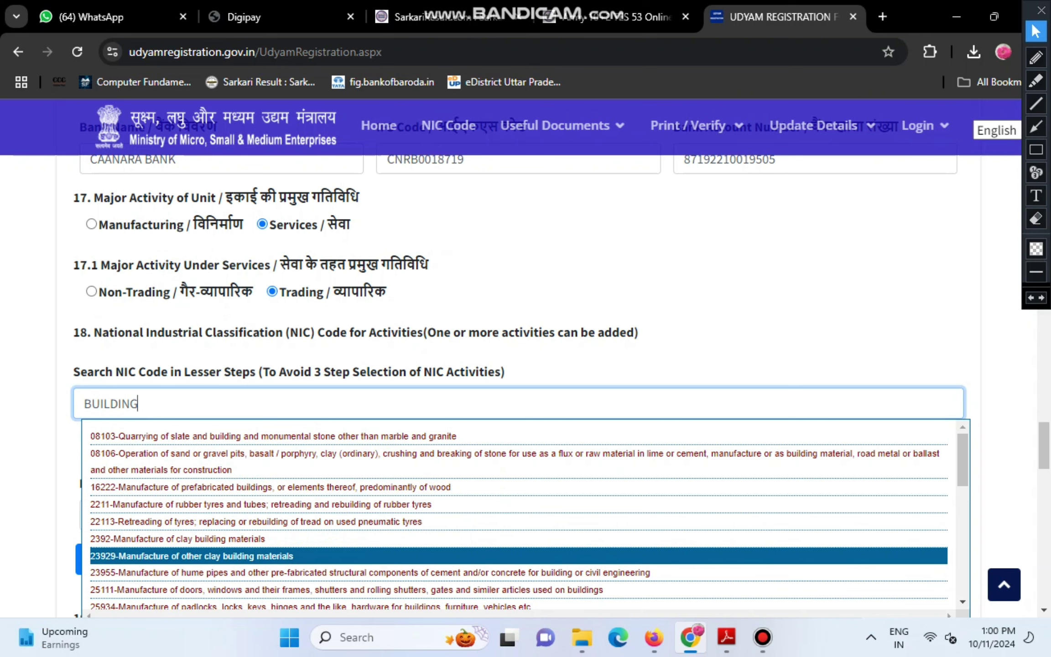
pyautogui.press('Down')
pyautogui.press('Down')
pyautogui.press('Down')
pyautogui.press('Down')
pyautogui.press('Down')
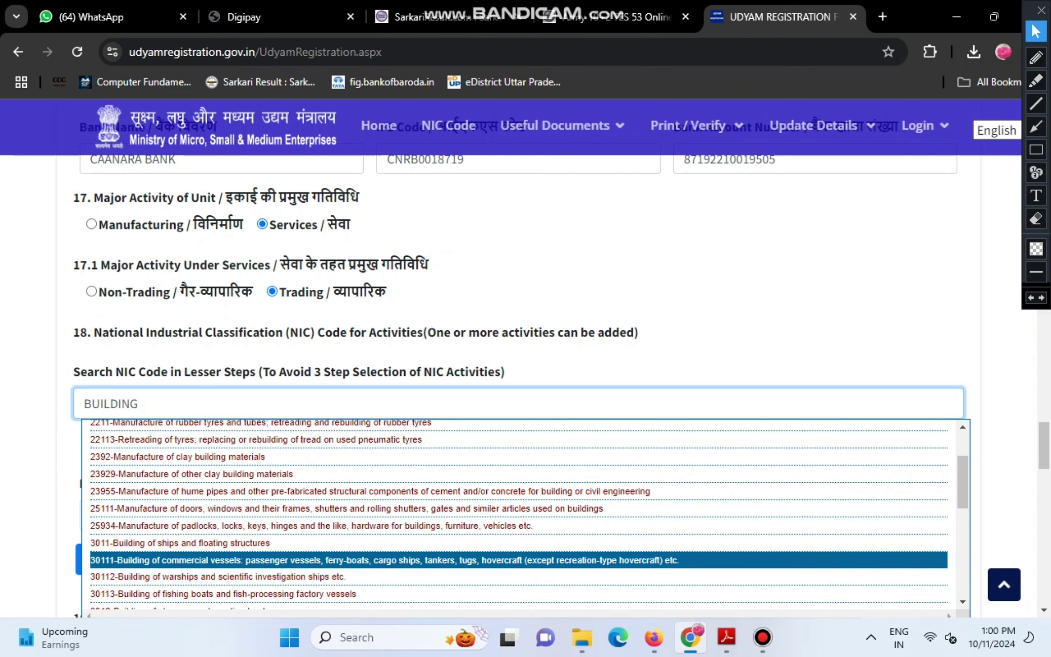
pyautogui.press('Up')
pyautogui.press('Up')
pyautogui.press('Down')
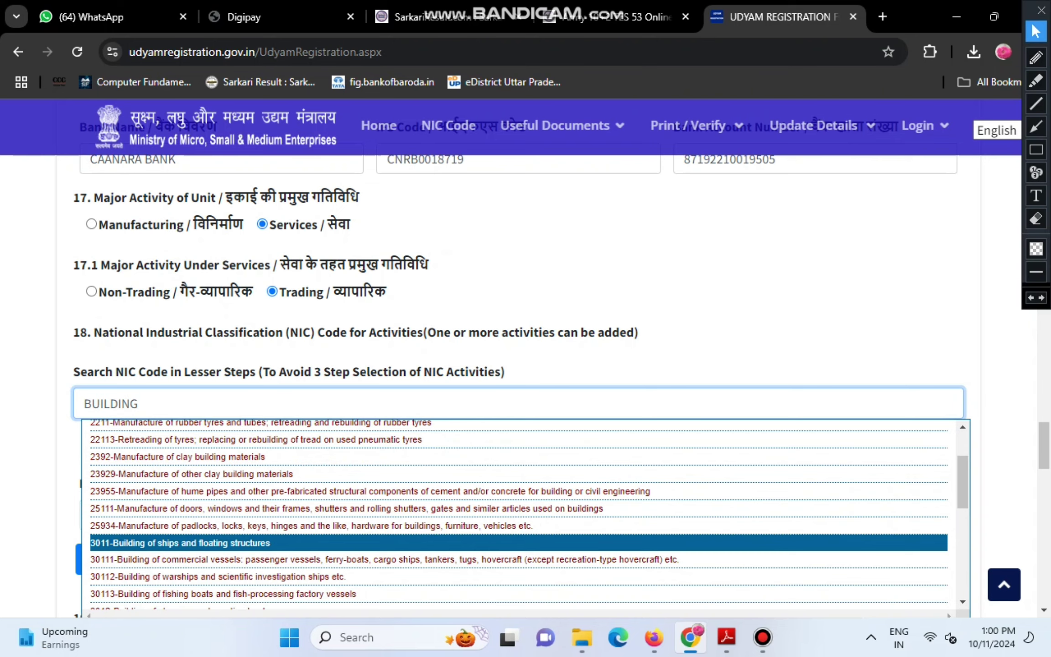
pyautogui.press('Down')
pyautogui.press('Down')
pyautogui.press('Down')
pyautogui.press('Down')
pyautogui.press('Down')
pyautogui.press('Down')
pyautogui.press('Down')
pyautogui.press('Down')
pyautogui.press('Down')
pyautogui.press('Down')
pyautogui.press('Down')
pyautogui.press('Down')
pyautogui.press('Down')
pyautogui.press('Down')
pyautogui.press('Return')
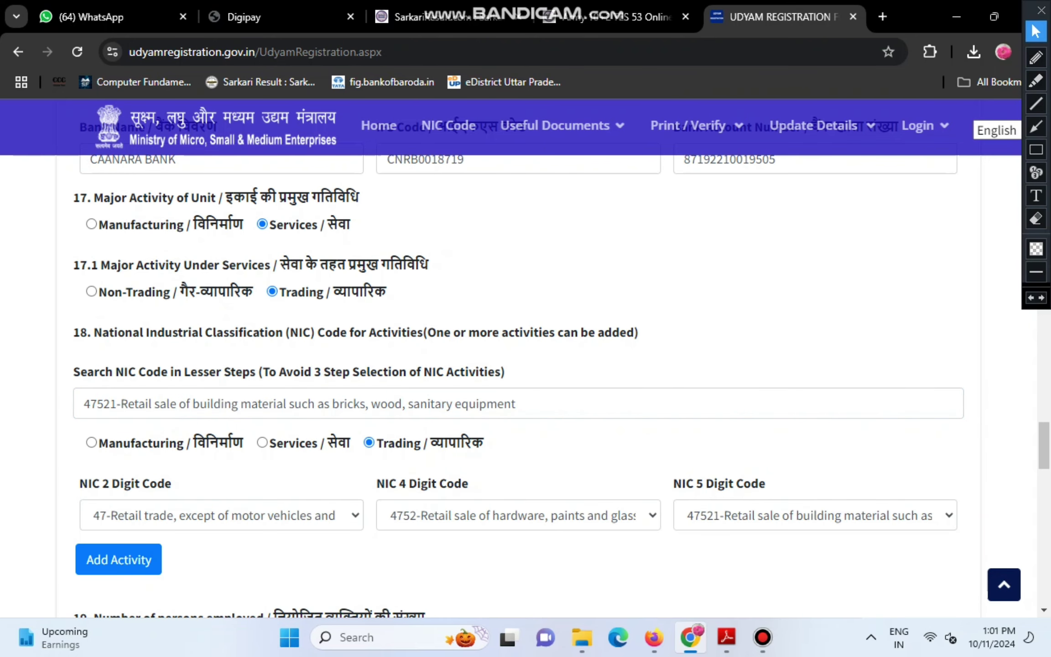
pyautogui.click(221, 515)
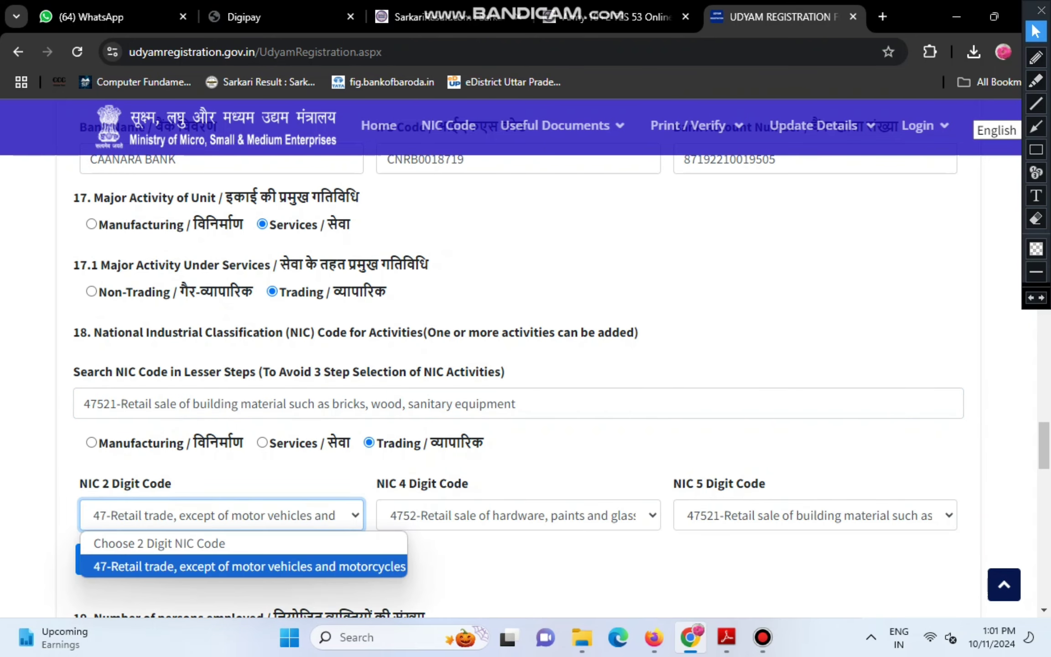
pyautogui.click(475, 568)
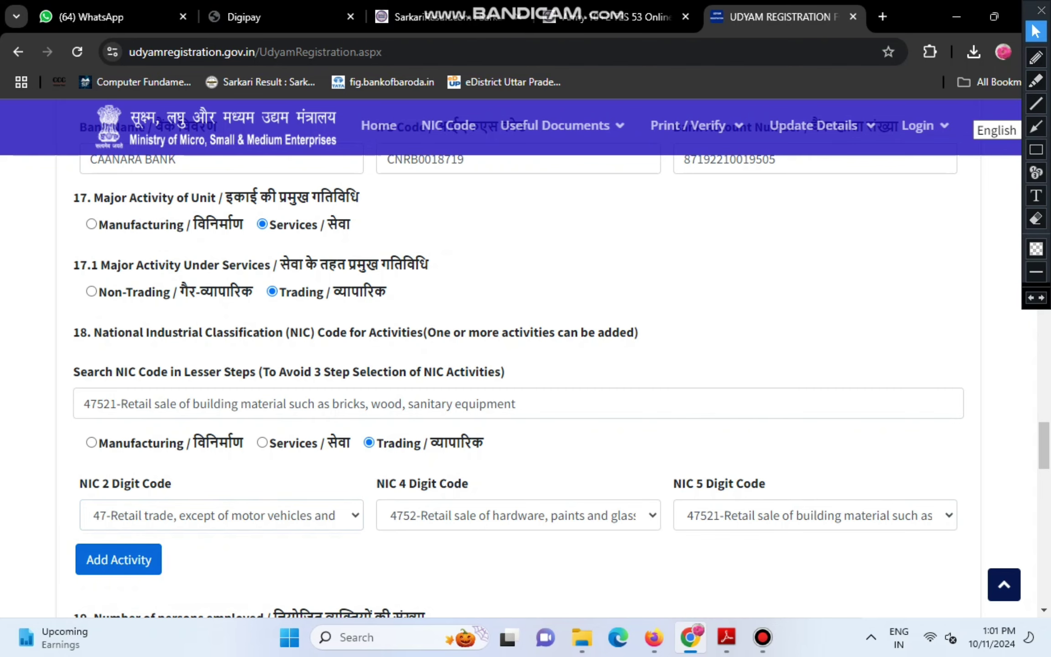
pyautogui.click(118, 559)
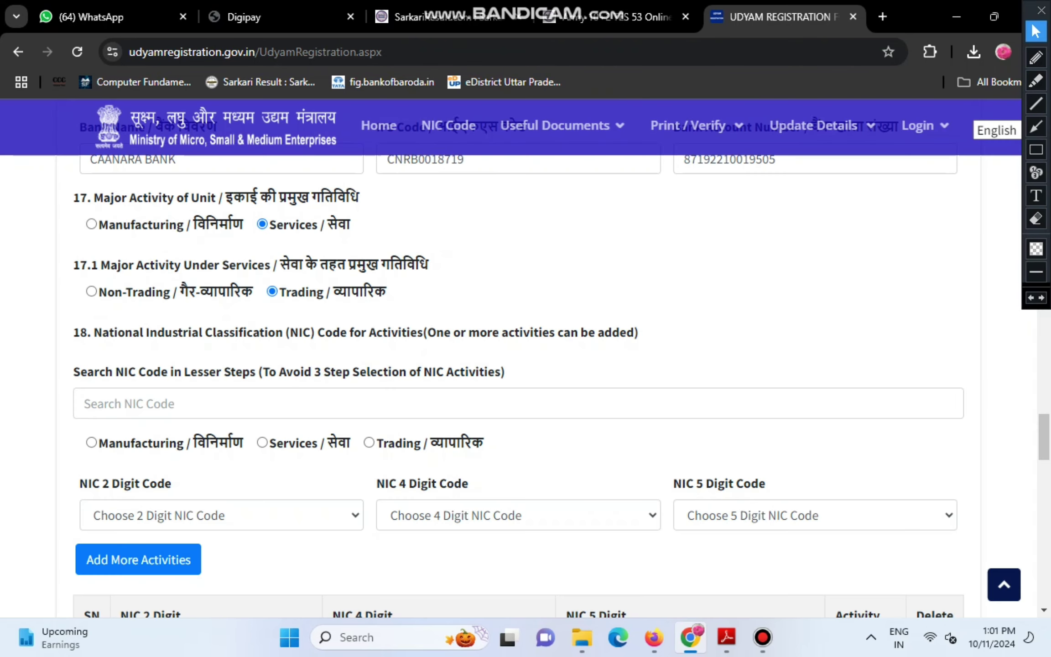
pyautogui.scroll(-3, 519, 365)
pyautogui.scroll(-3, 179, 520)
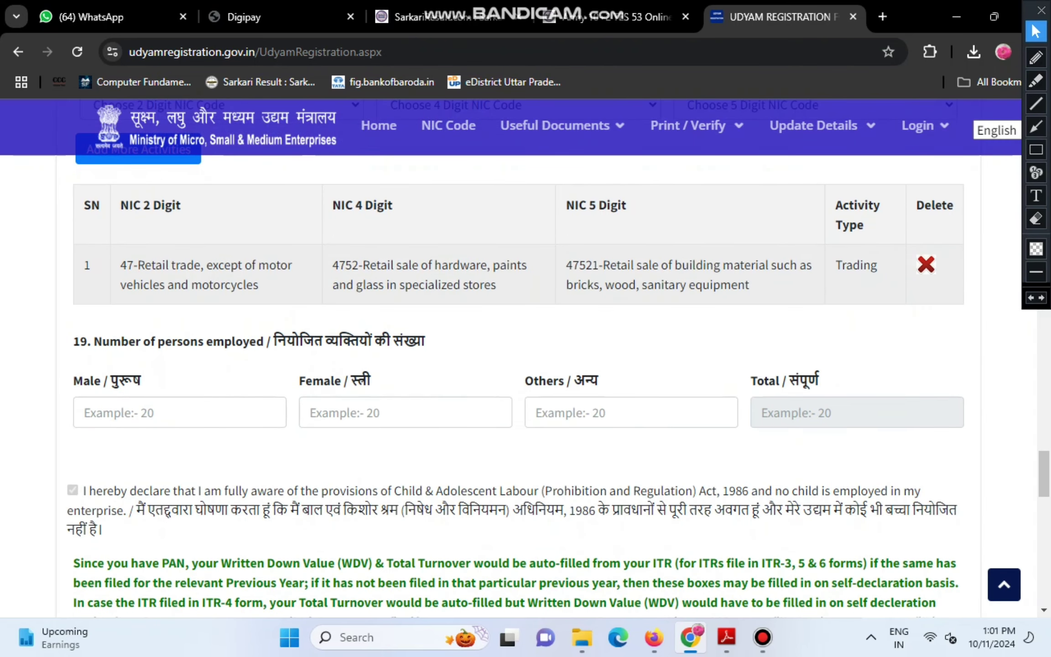
pyautogui.click(180, 412)
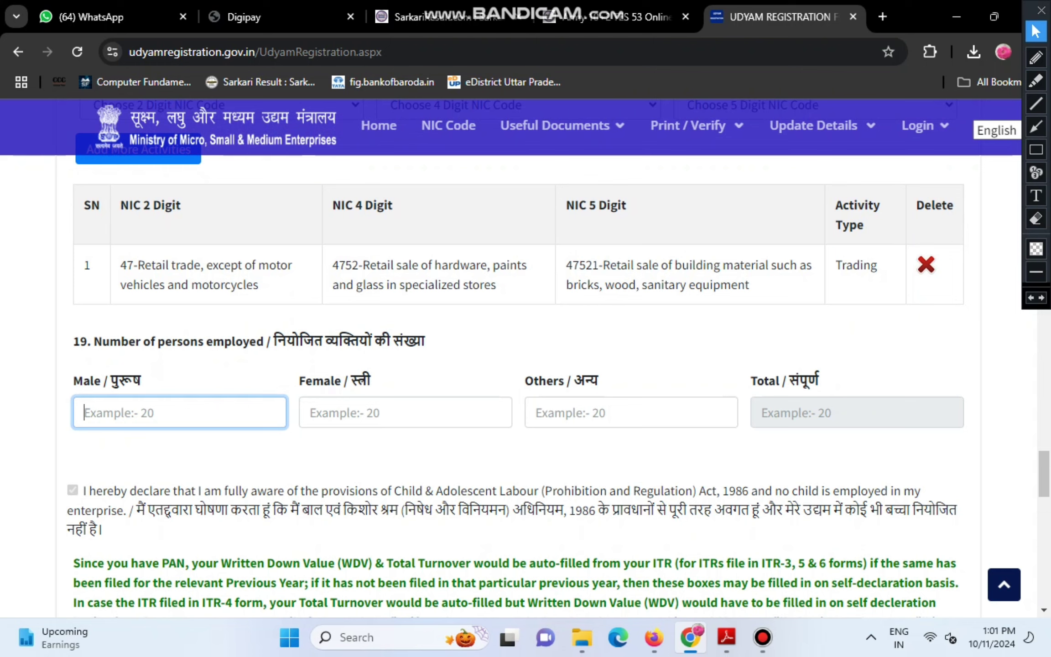
# Enter 2 male, 0 female and 1 other employee, totalling 3 persons employed.
pyautogui.write('2')
pyautogui.press('Tab')
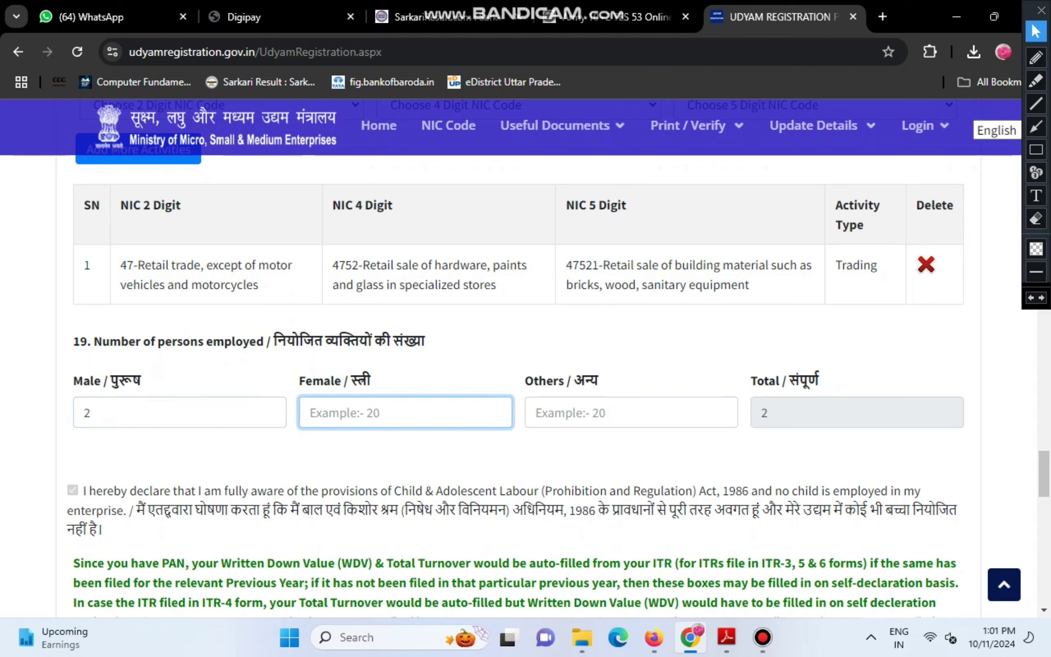
pyautogui.write('0')
pyautogui.press('Tab')
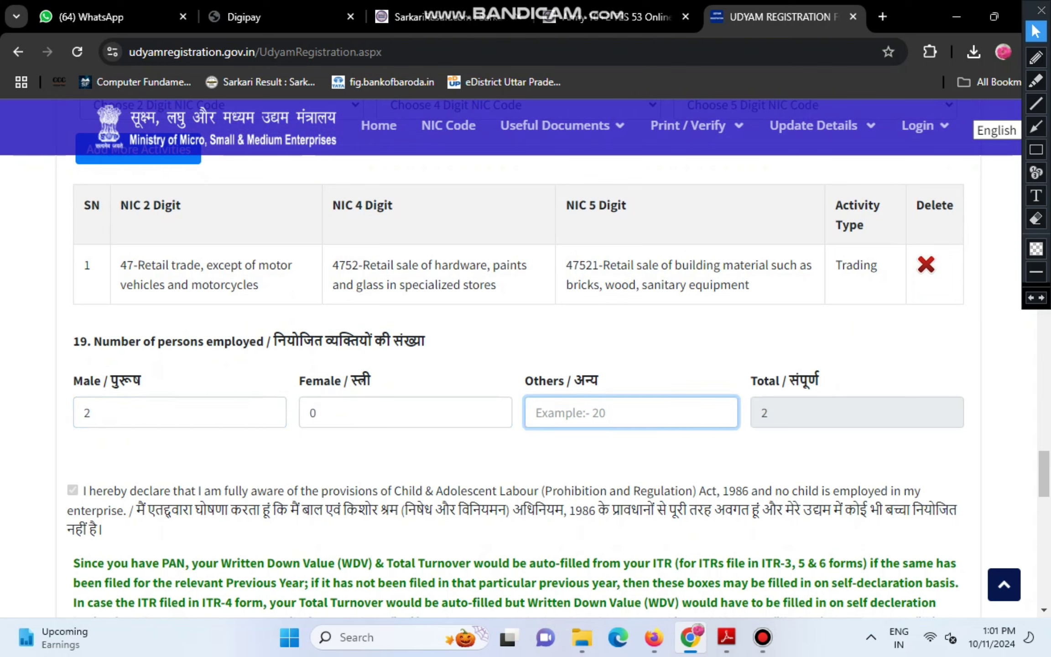
pyautogui.write('1')
pyautogui.press('Tab')
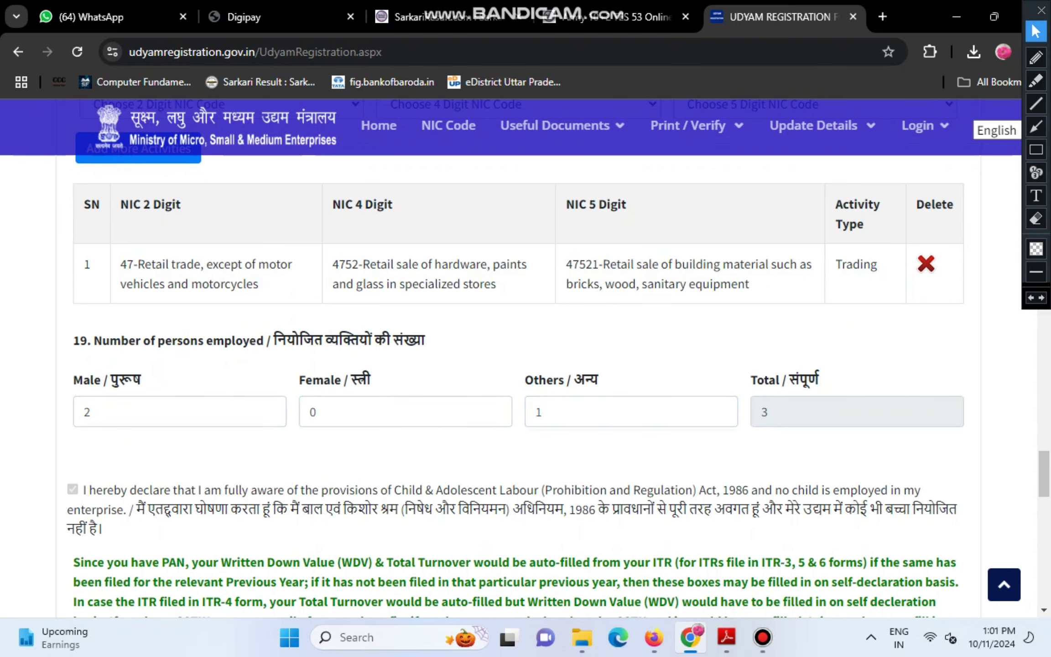
pyautogui.scroll(-6, 518, 386)
pyautogui.click(179, 319)
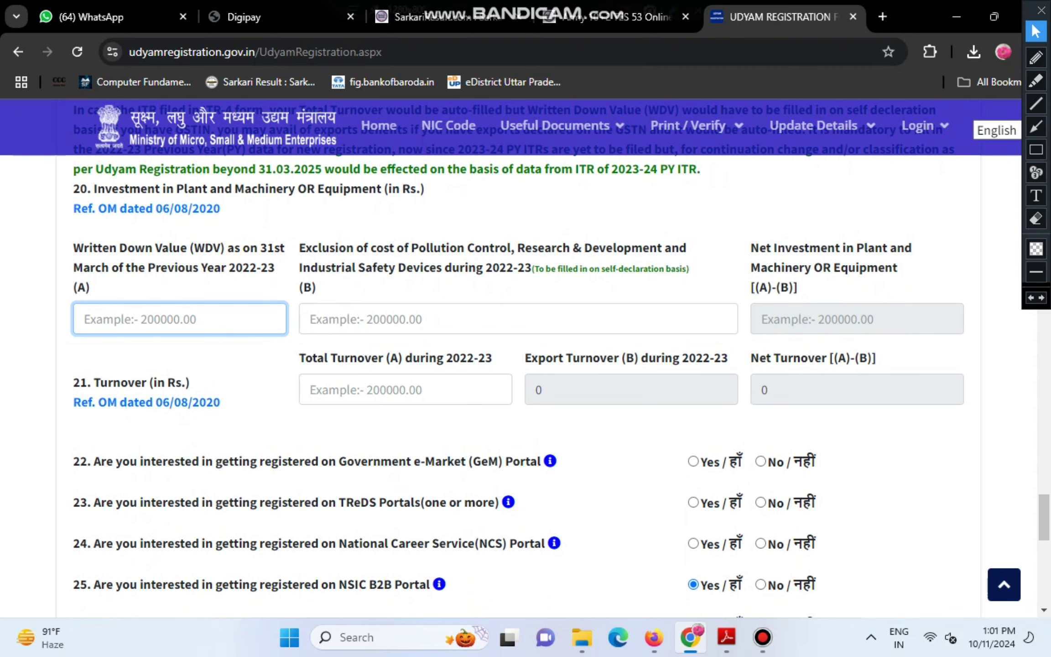
# Enter written down value 4000000 and exclusion 50000, giving net investment 3950000.
pyautogui.write('4000000')
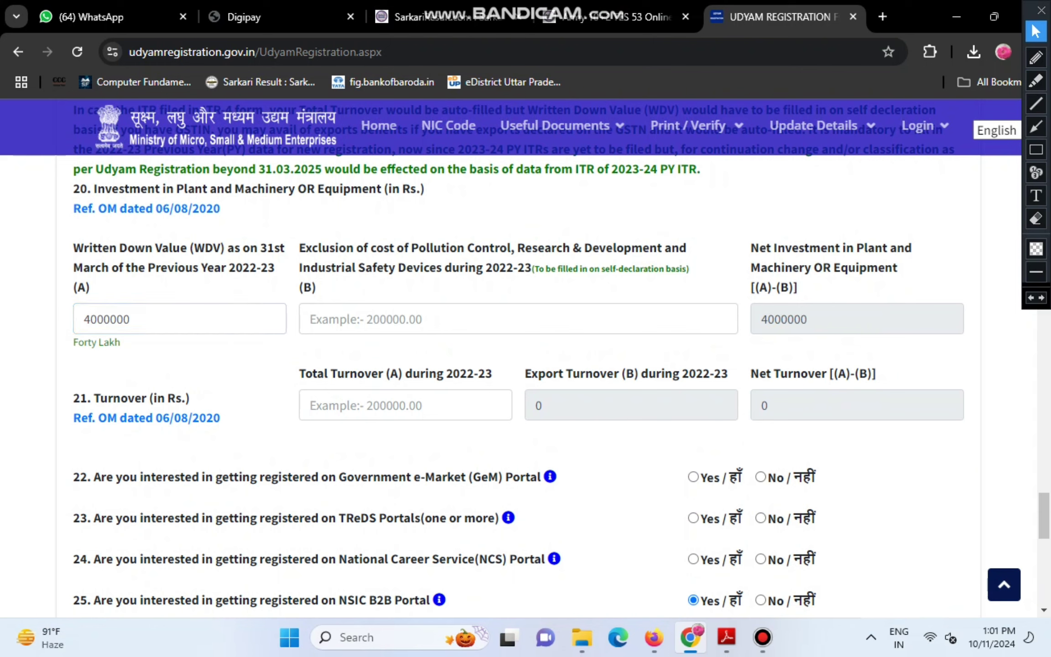
pyautogui.click(410, 319)
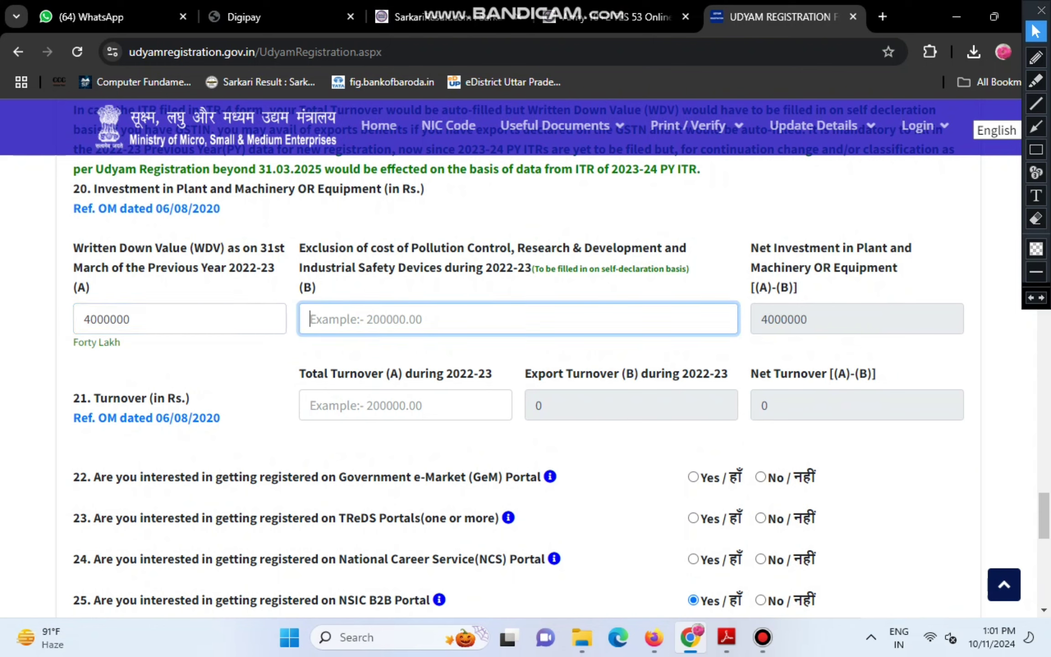
pyautogui.write('50000')
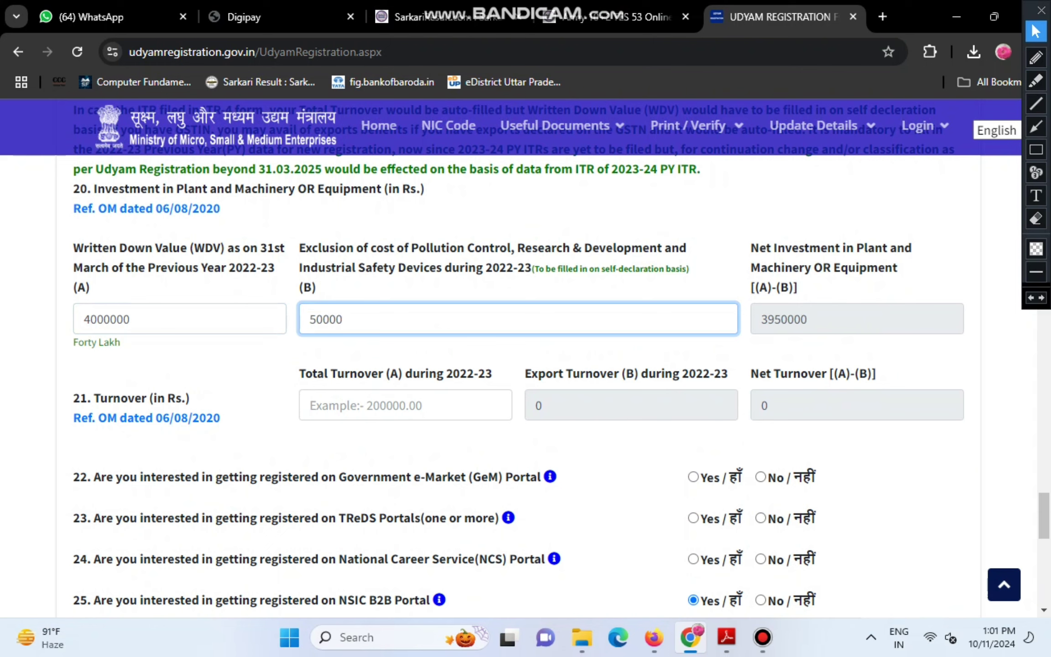
pyautogui.press('Tab')
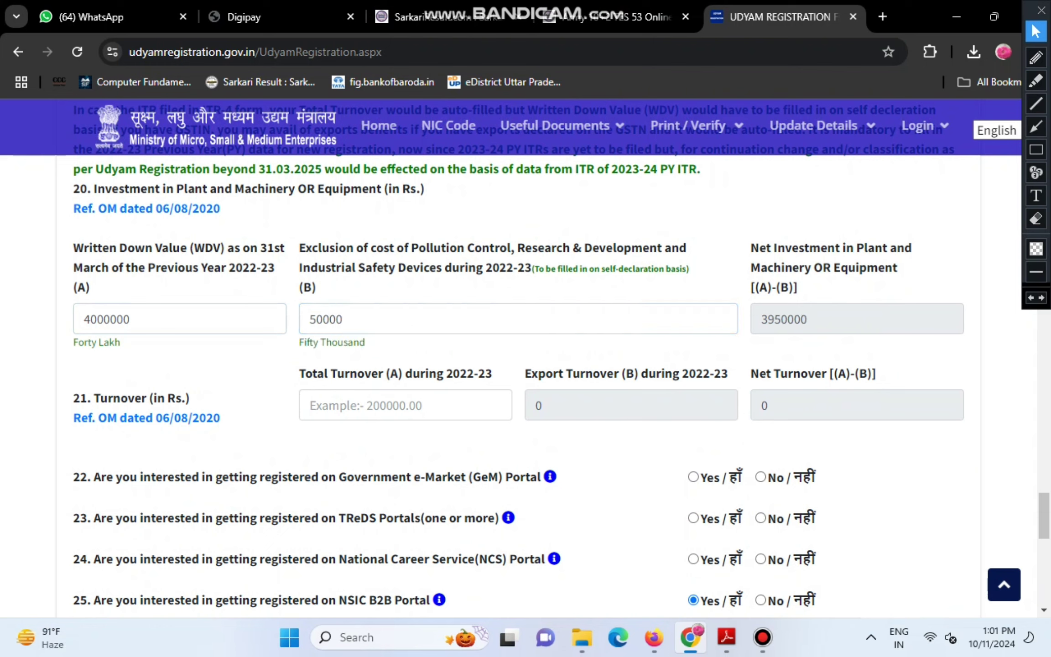
pyautogui.click(343, 319)
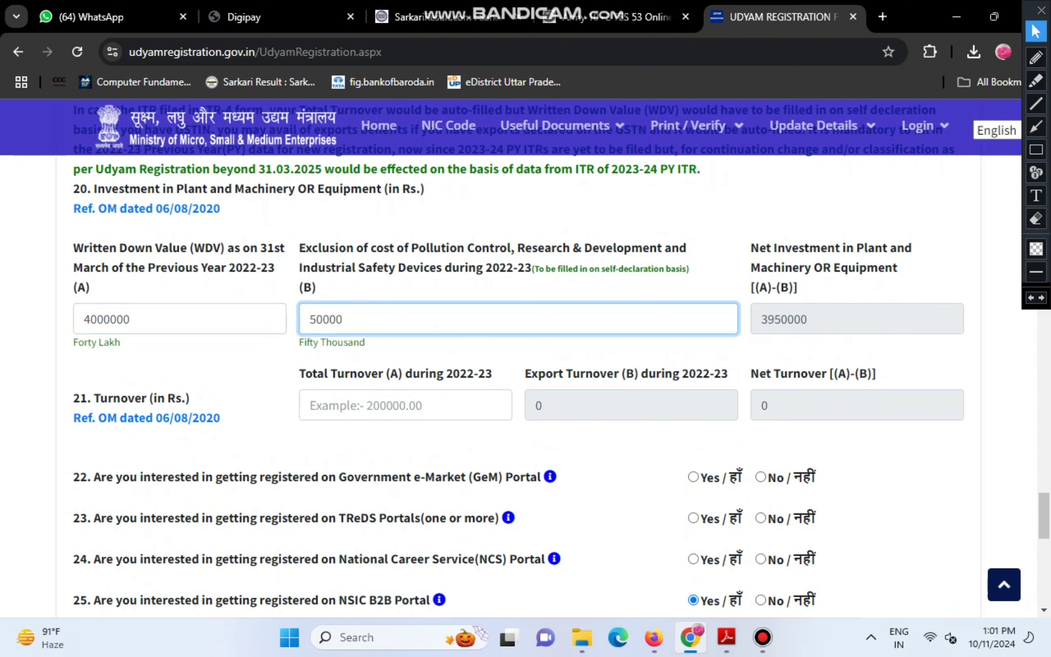
pyautogui.write('0')
pyautogui.press('BackSpace')
pyautogui.press('Tab')
# Set the 2022-23 total turnover to 5000000.
pyautogui.click(393, 405)
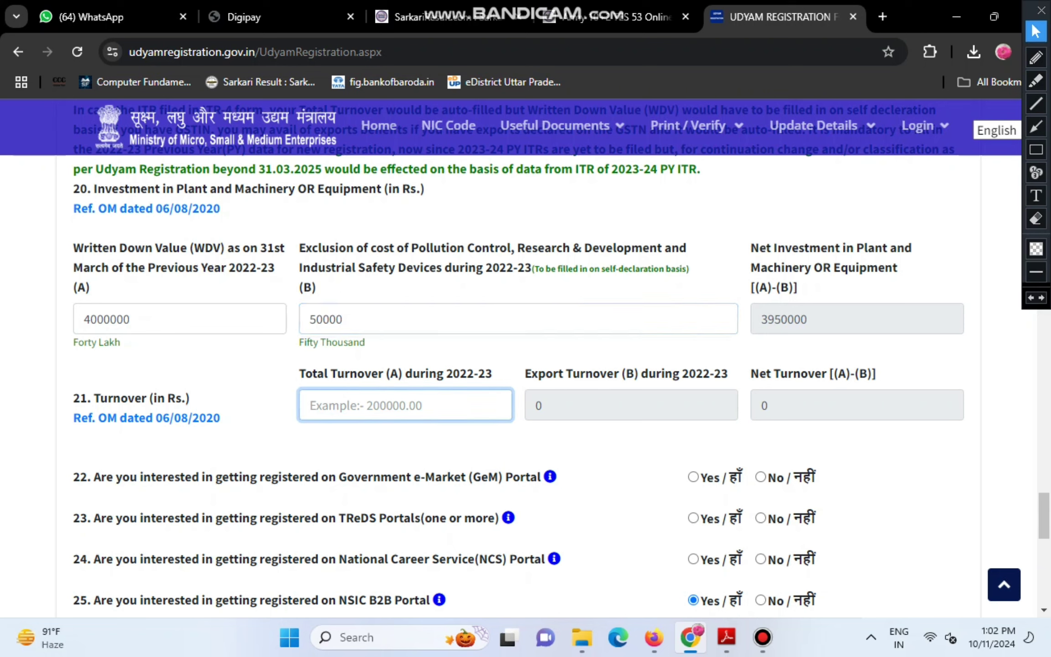
pyautogui.write('50')
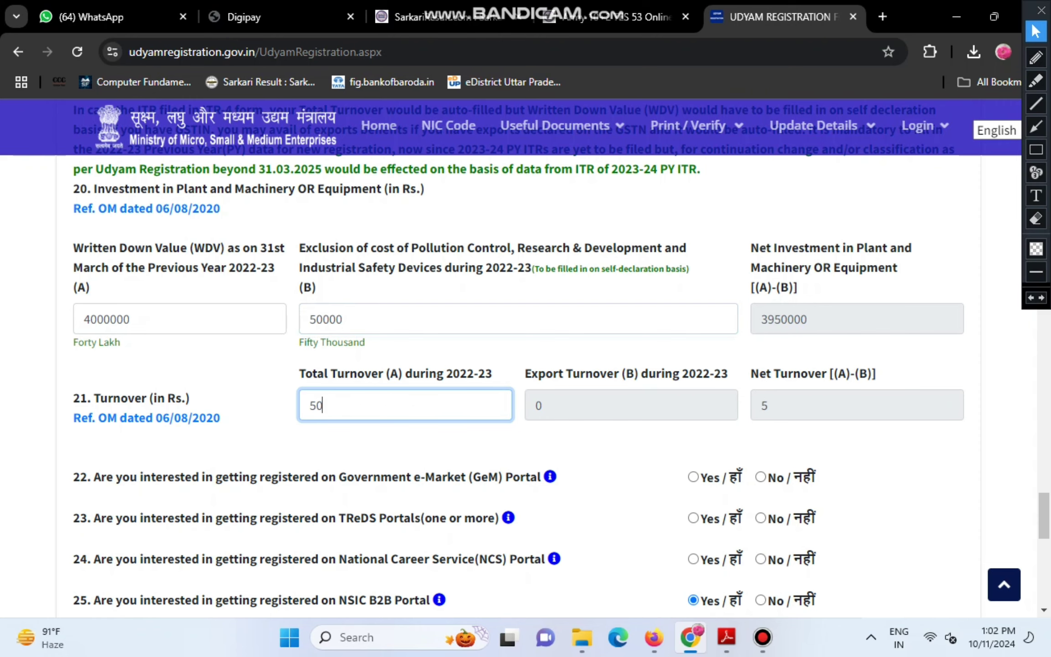
pyautogui.write('00000')
pyautogui.press('Tab')
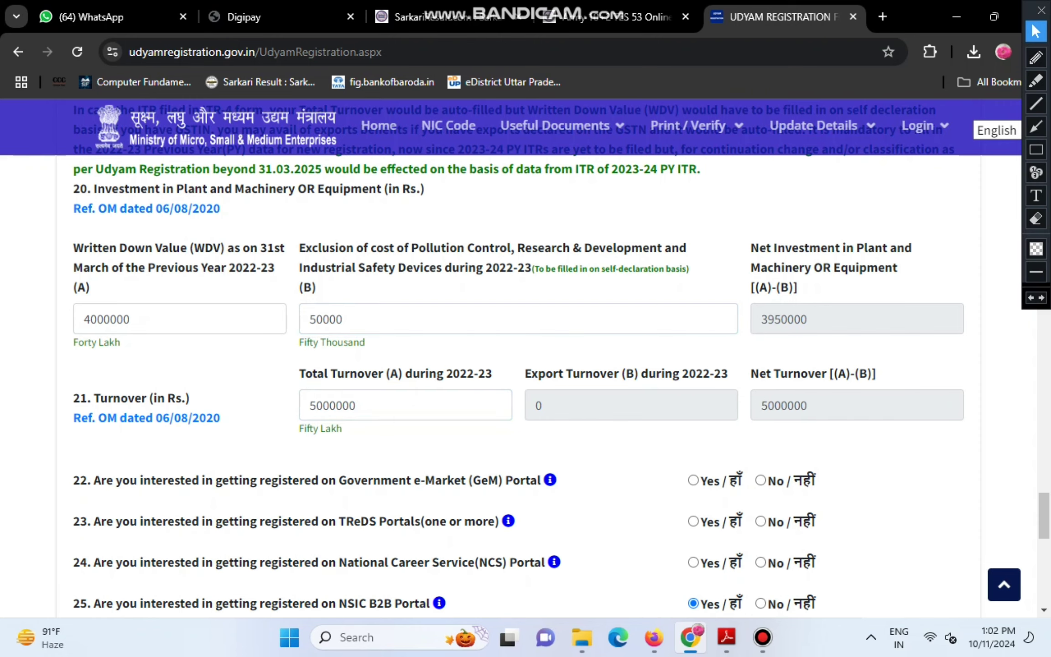
# Answer No for GeM, TReDS, NCS and Skill India Digital, and decline the free .IN domain.
pyautogui.scroll(-4, 525, 365)
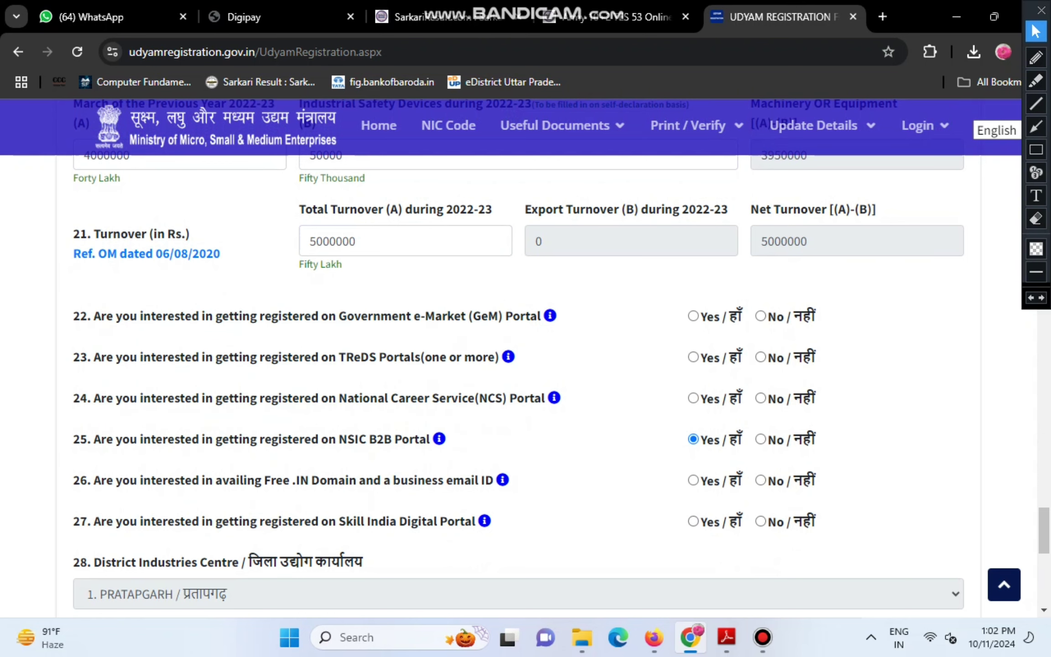
pyautogui.click(761, 317)
pyautogui.click(761, 358)
pyautogui.click(761, 398)
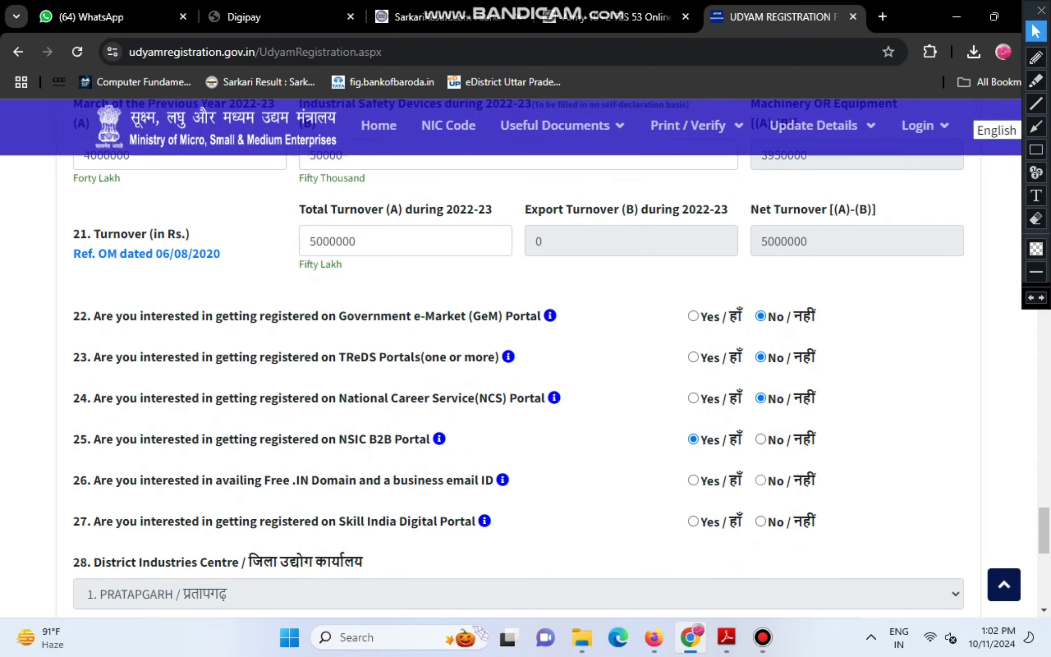
pyautogui.click(761, 481)
pyautogui.click(761, 521)
pyautogui.scroll(-1, 761, 521)
pyautogui.scroll(-5, 524, 356)
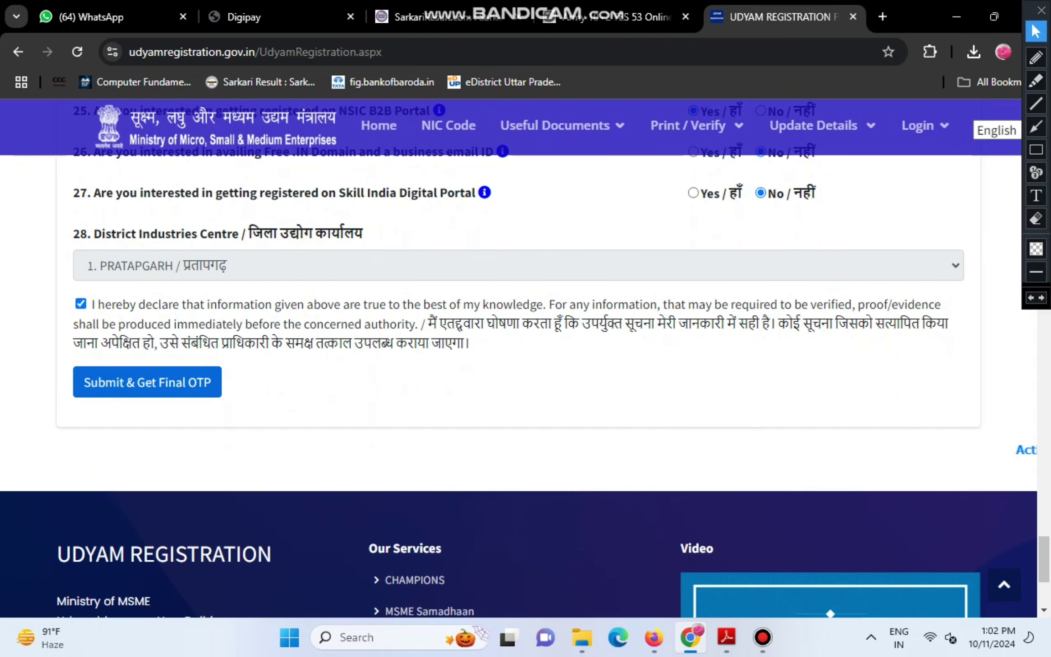
pyautogui.click(147, 383)
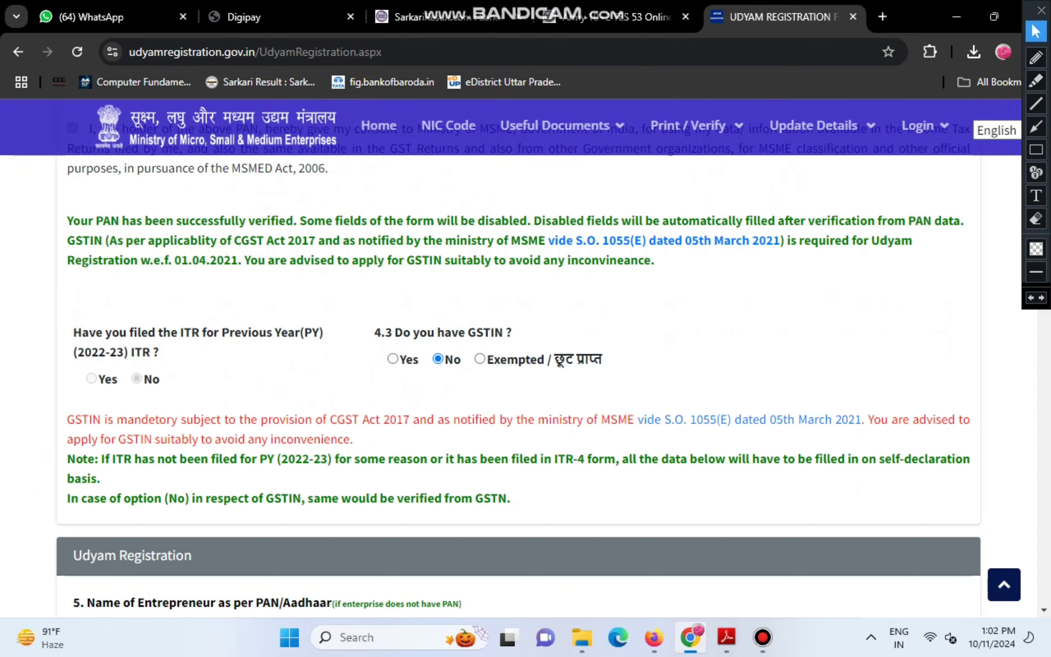
pyautogui.scroll(-20, 518, 384)
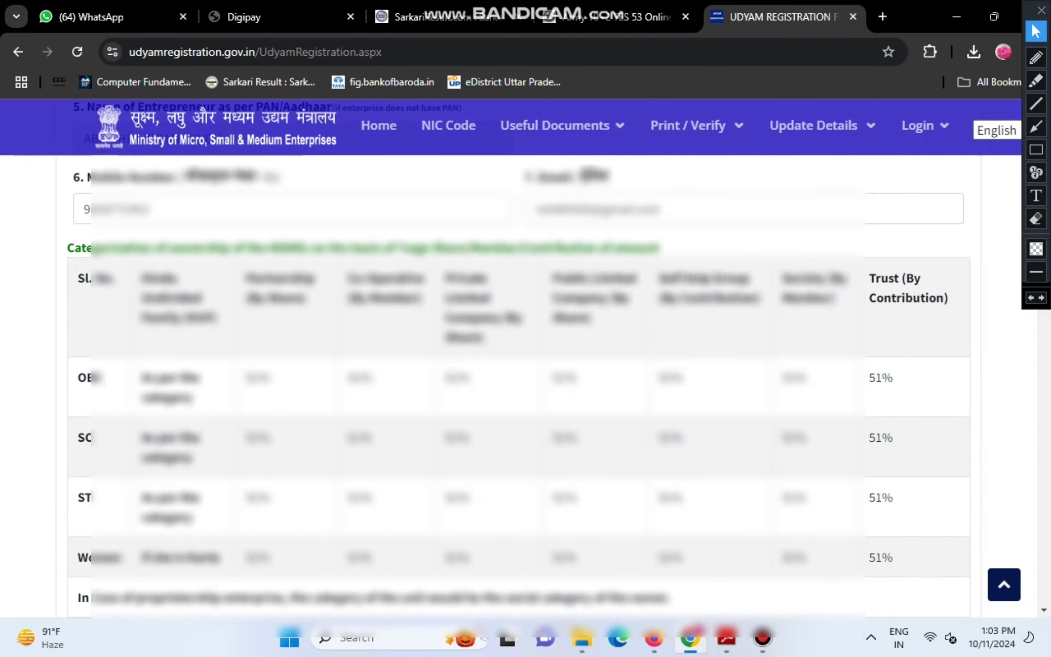
pyautogui.scroll(-20, 515, 366)
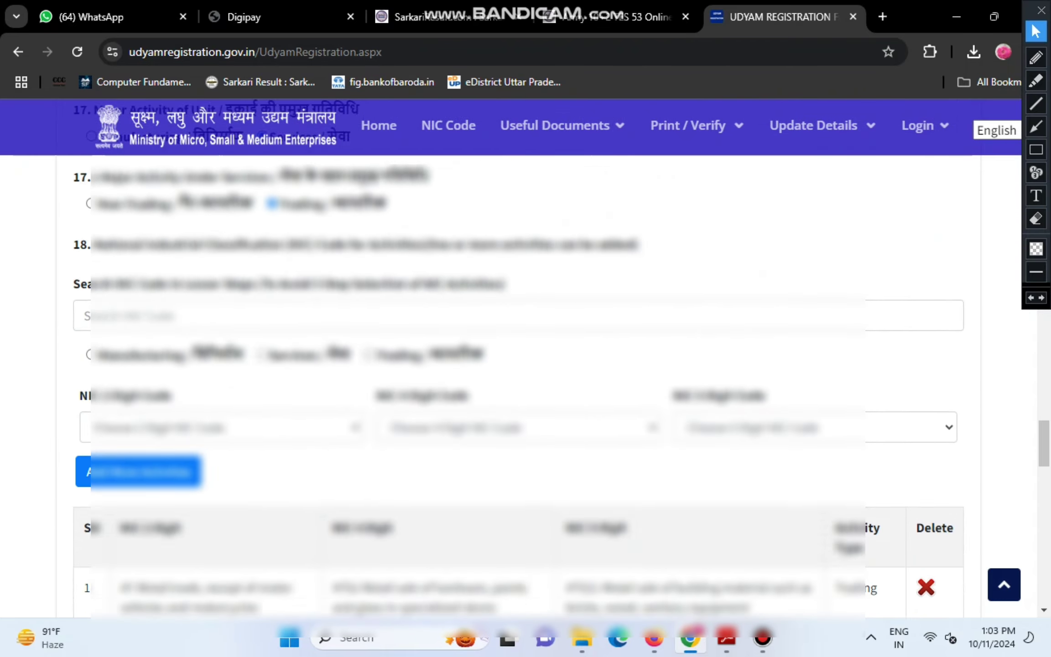
pyautogui.scroll(-15, 519, 365)
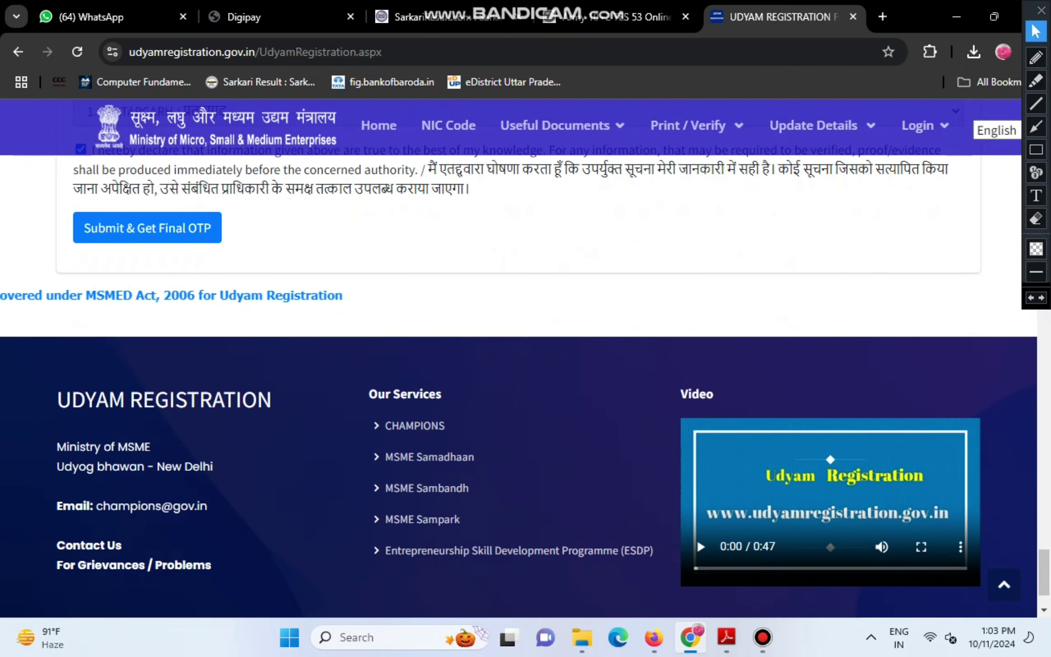
pyautogui.scroll(2, 518, 361)
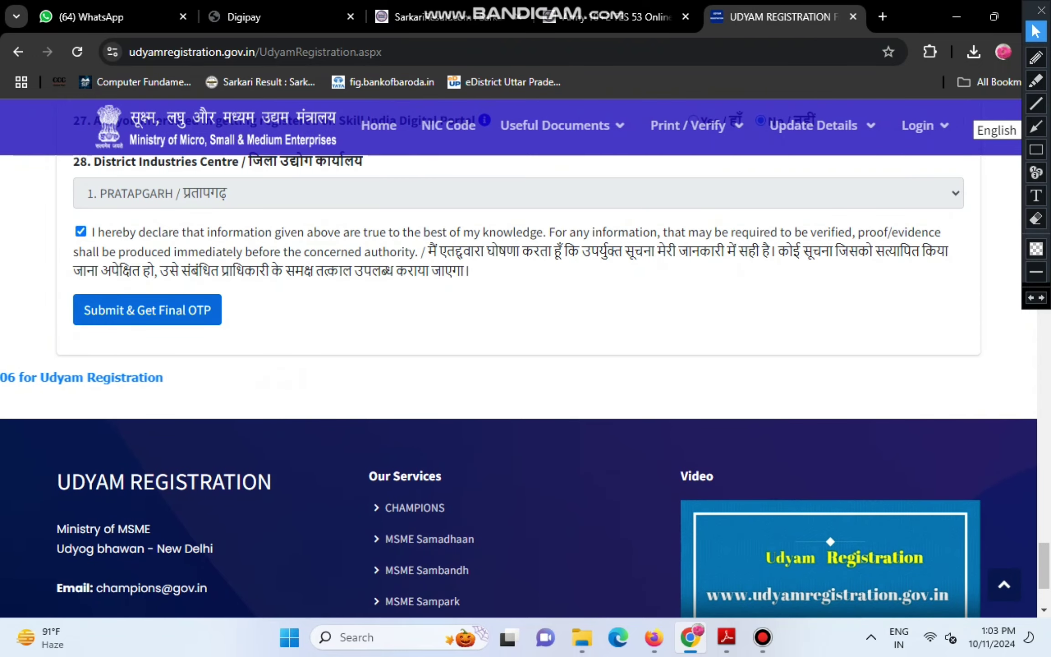
# Request the final OTP, enter it with the verification code, and confirm final submission.
pyautogui.click(148, 310)
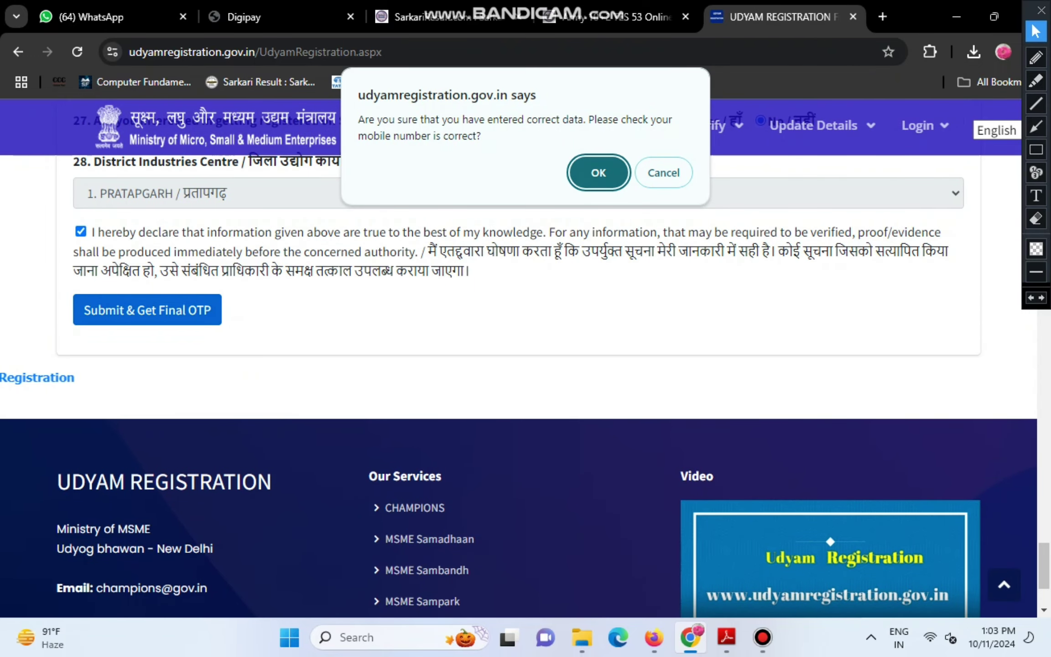
pyautogui.press('Return')
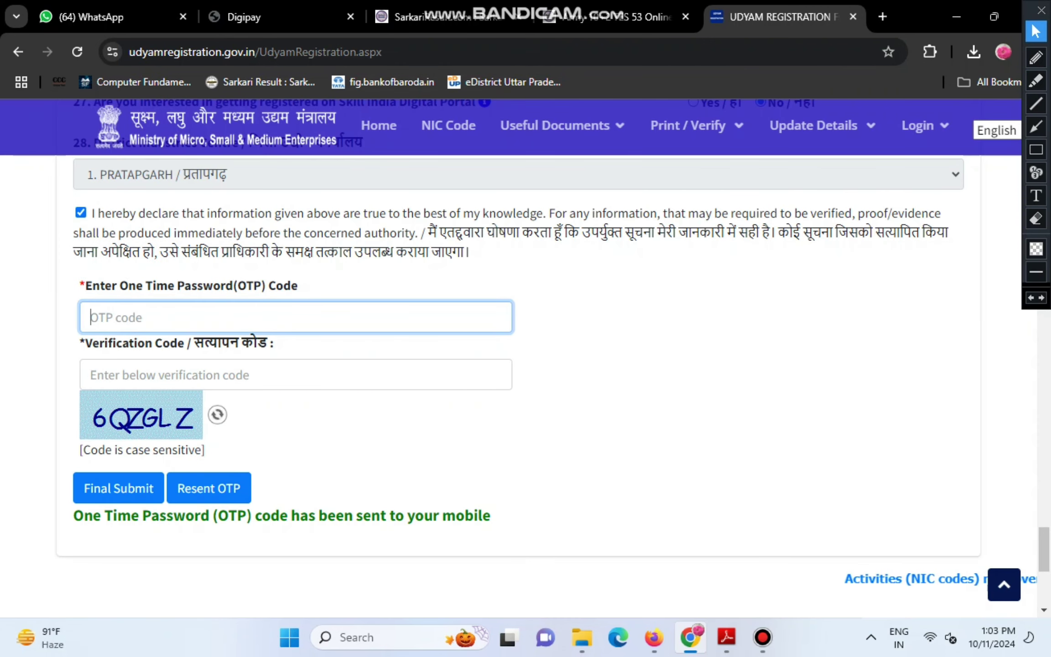
pyautogui.click(210, 375)
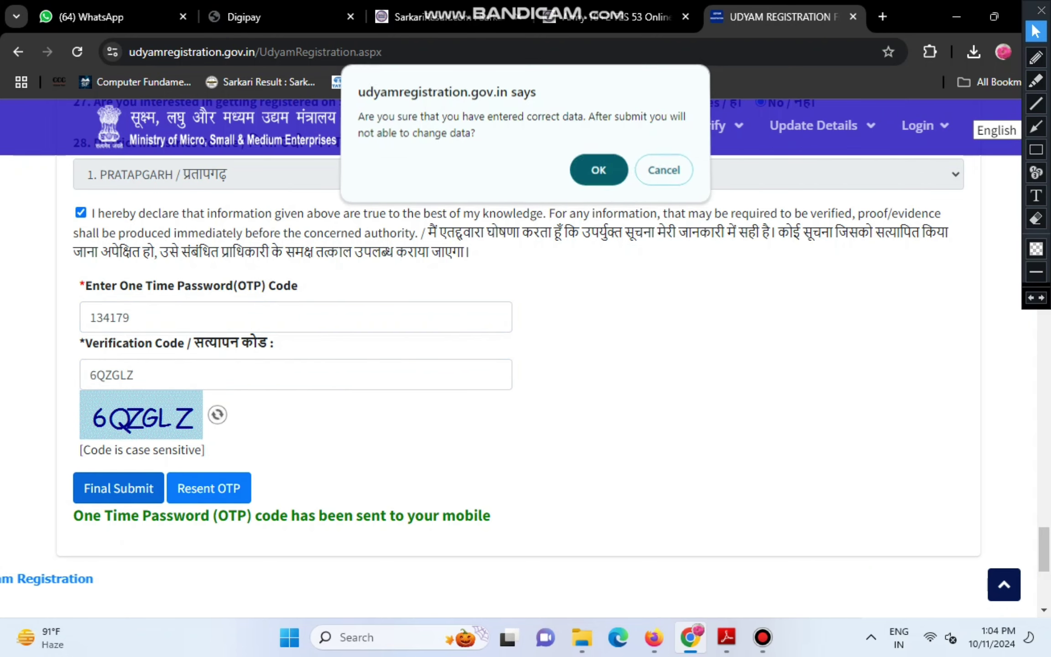
pyautogui.press('Return')
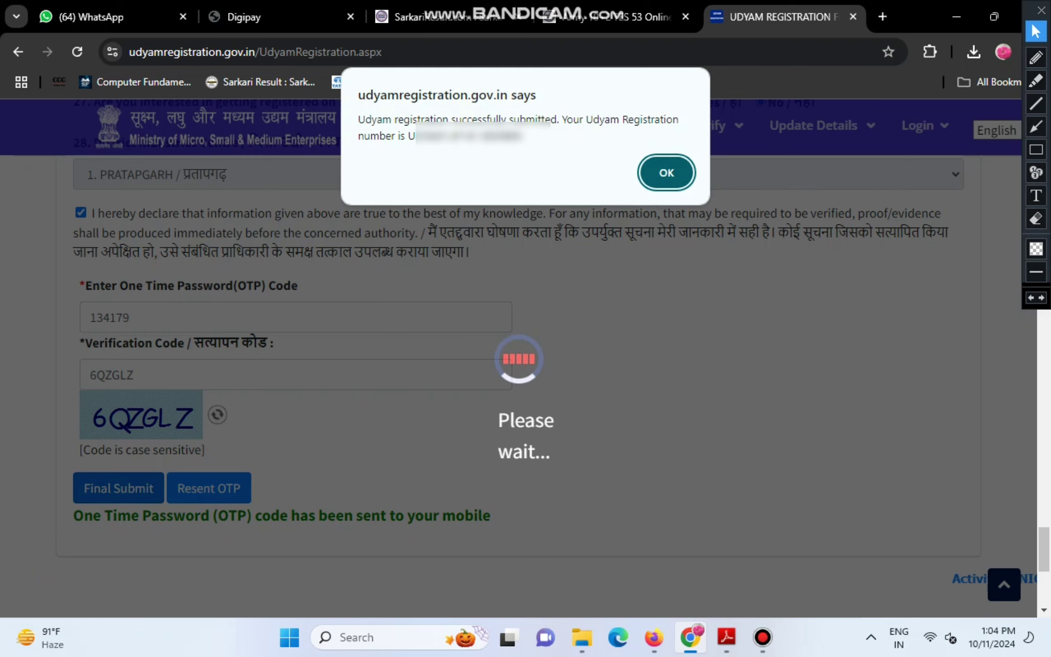
# Copy the issued Udyam Registration number from the success alert, then dismiss it.
pyautogui.moveTo(358, 120); pyautogui.dragTo(524, 137)
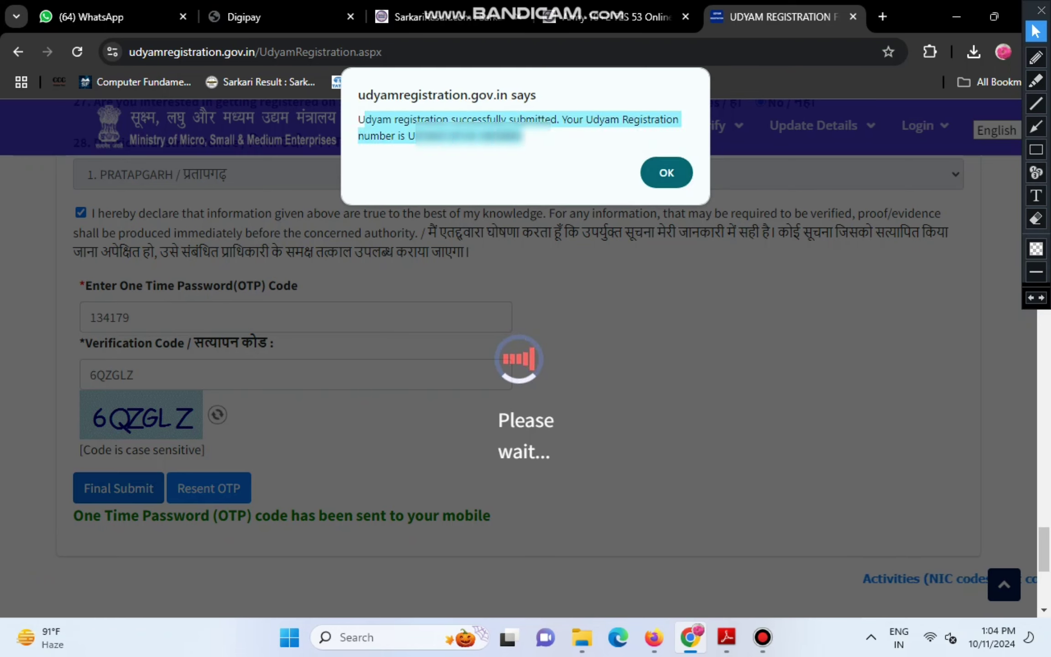
pyautogui.click(524, 137)
pyautogui.moveTo(408, 136); pyautogui.dragTo(523, 136)
pyautogui.rightClick(515, 140)
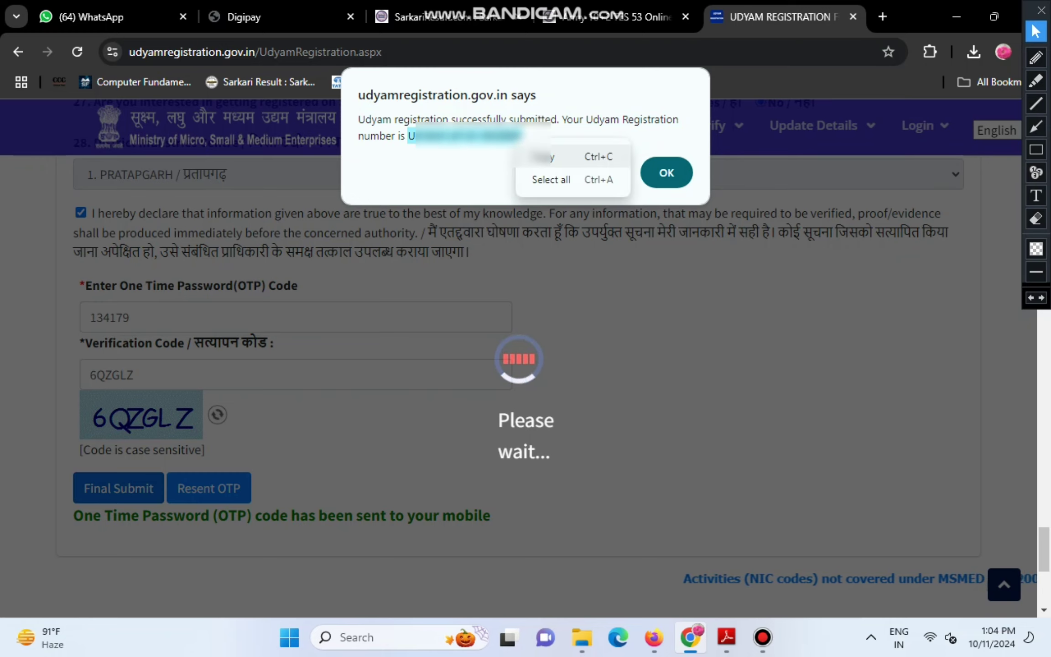
pyautogui.click(544, 157)
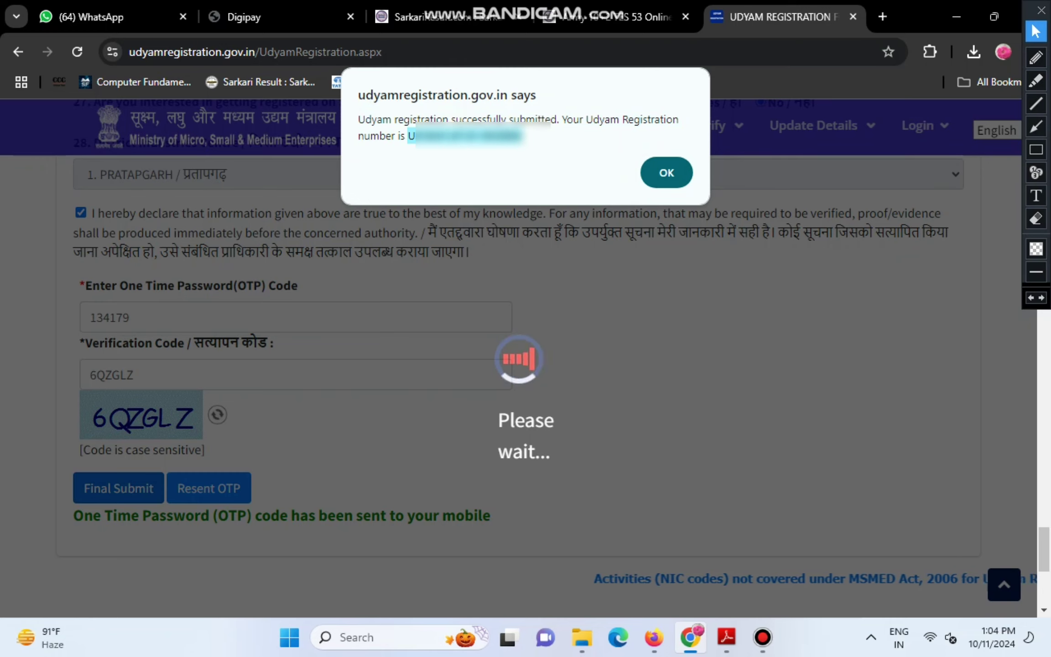
pyautogui.click(667, 173)
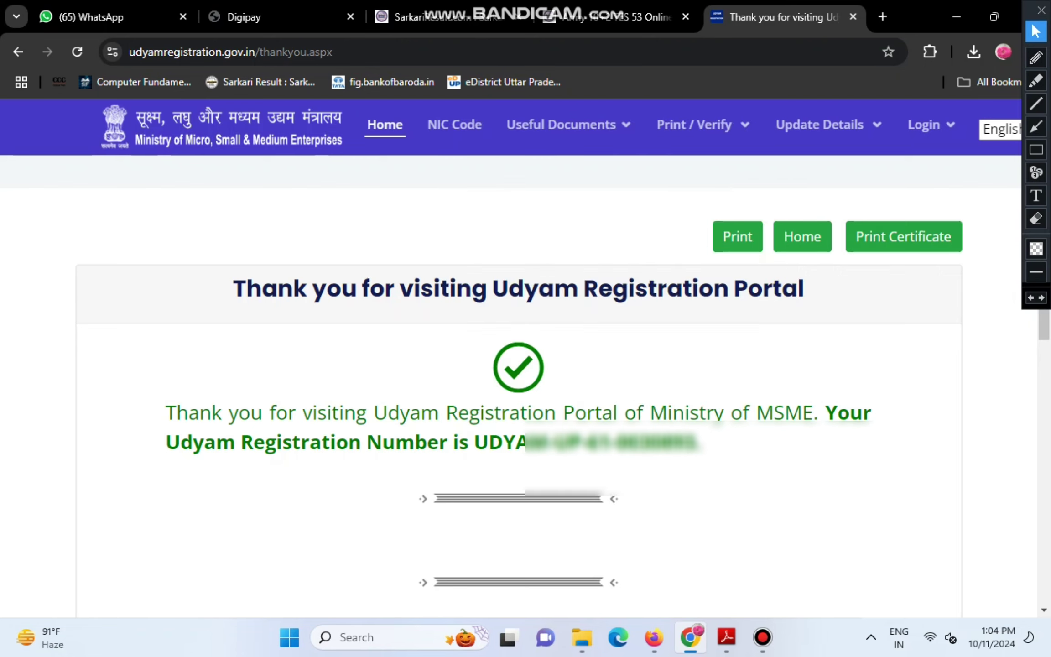
# Paste the registration number into the Udyami login, choose OTP on Mobile, and enter the received OTP.
pyautogui.click(903, 236)
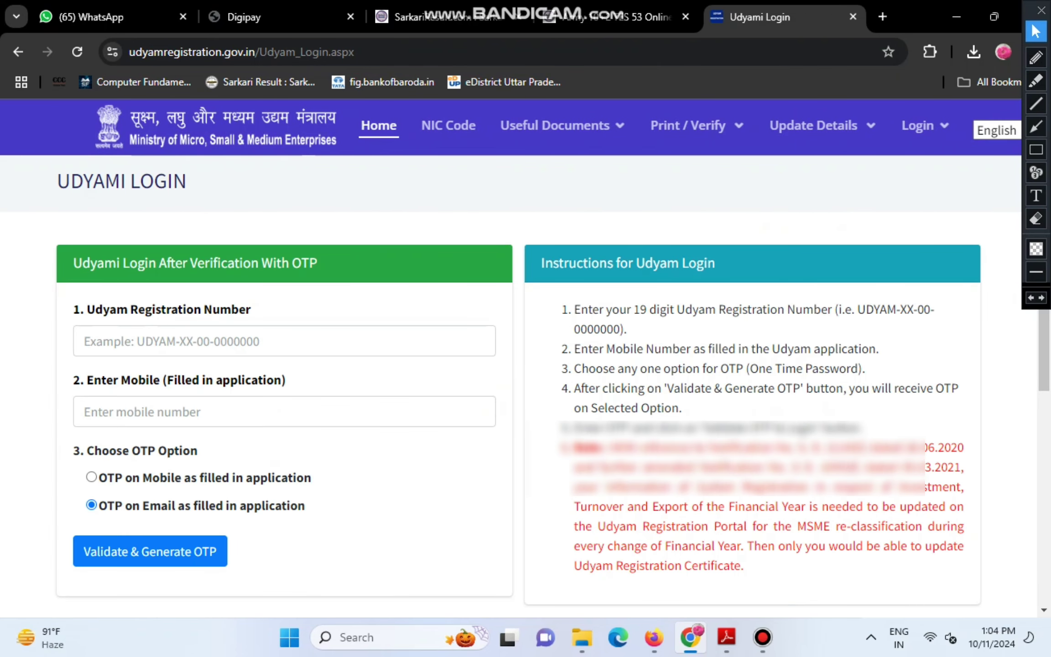
pyautogui.click(284, 341)
pyautogui.hotkey('ctrl', 'v')
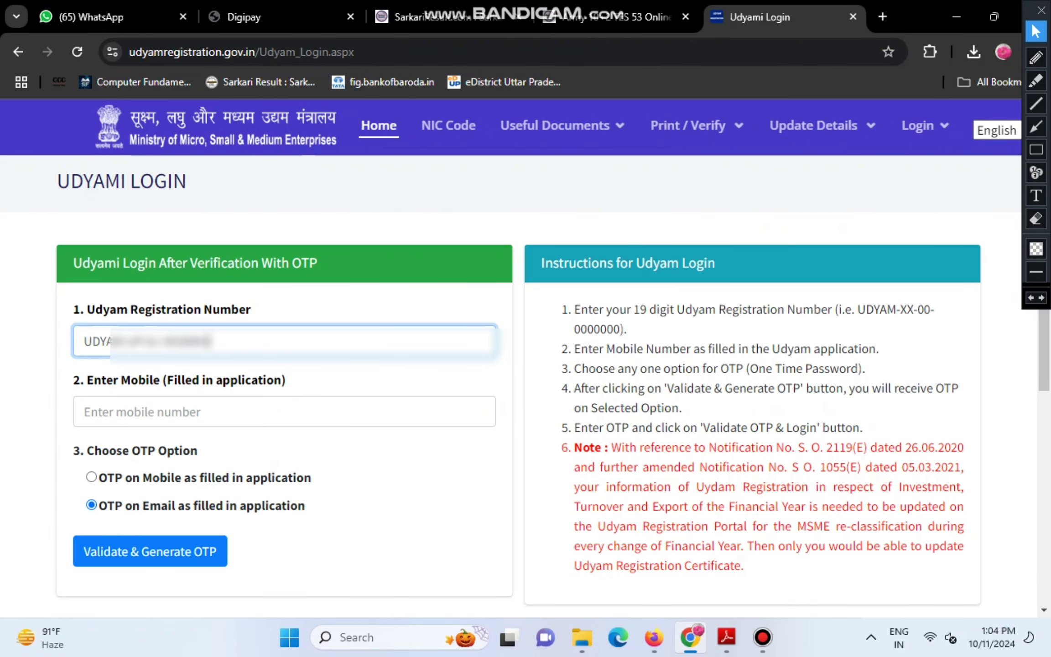
pyautogui.click(283, 412)
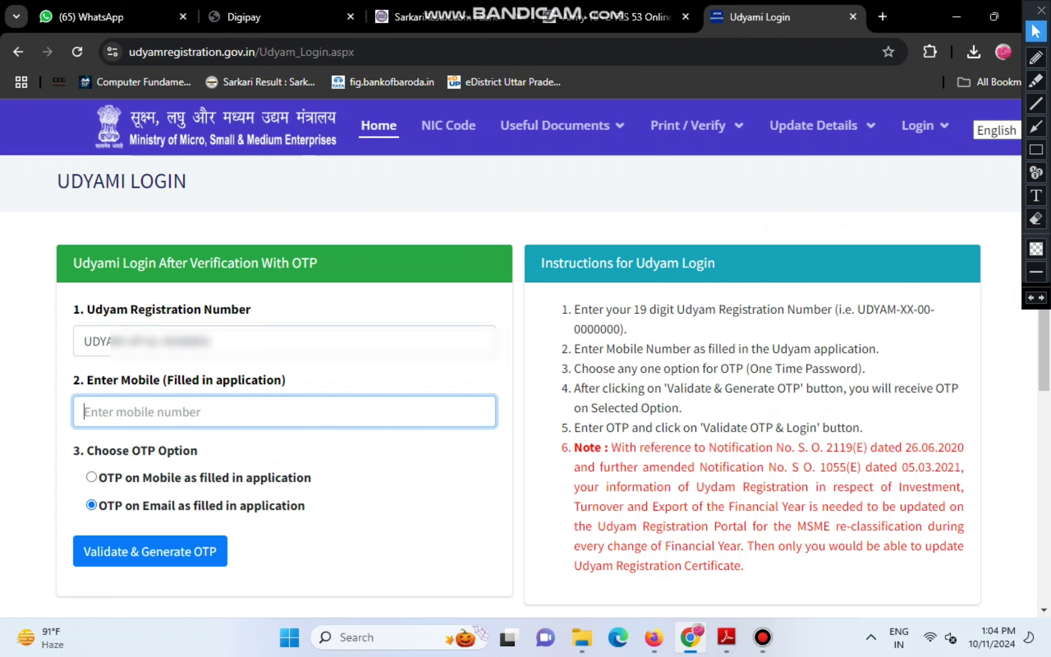
pyautogui.click(91, 478)
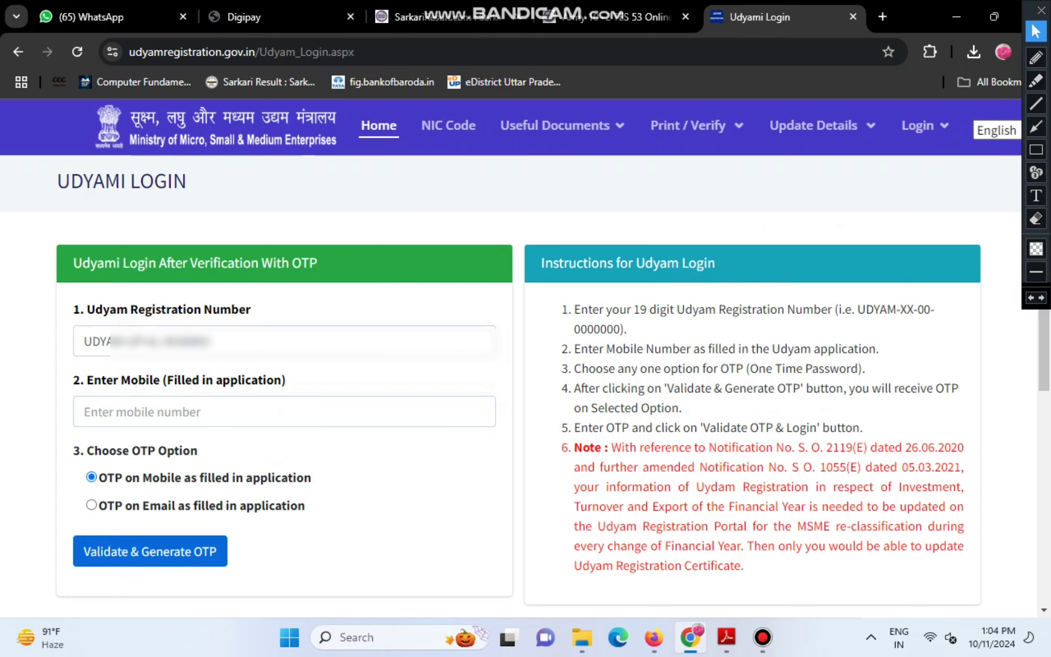
pyautogui.click(150, 551)
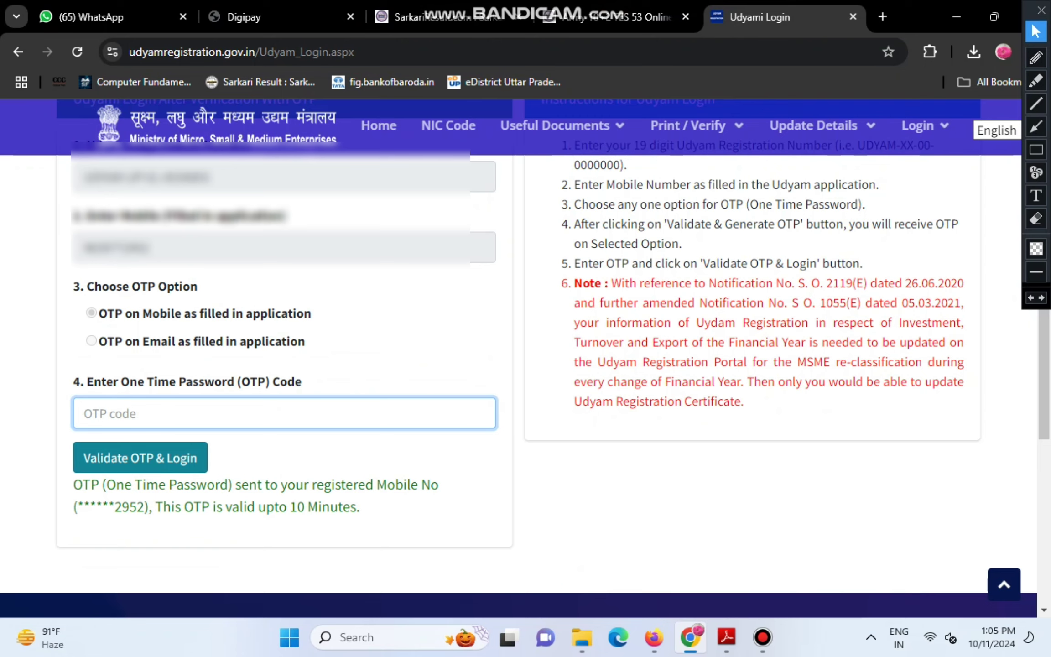
# Log in to the Udyam dashboard and request Print Certificate, which returns a server error.
pyautogui.press('Return')
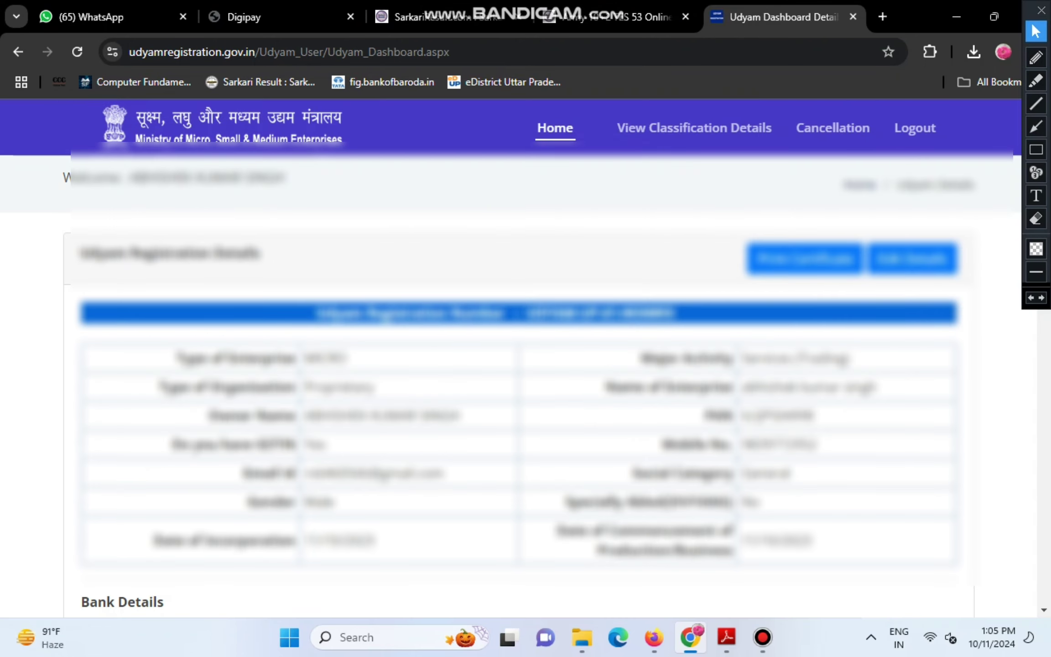
pyautogui.scroll(-10, 511, 378)
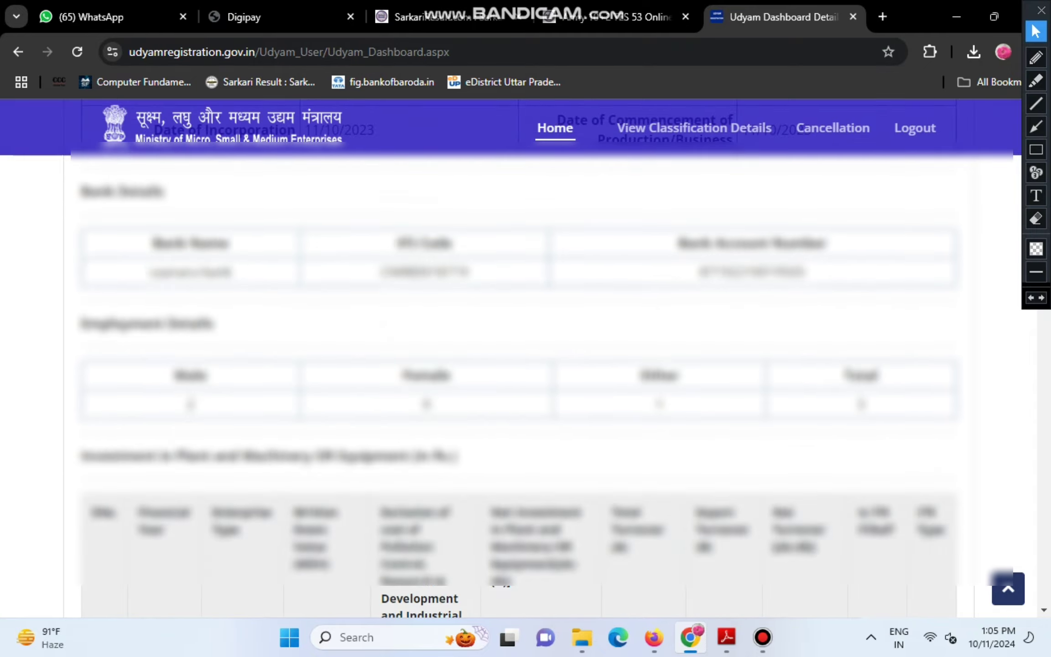
pyautogui.scroll(10, 511, 379)
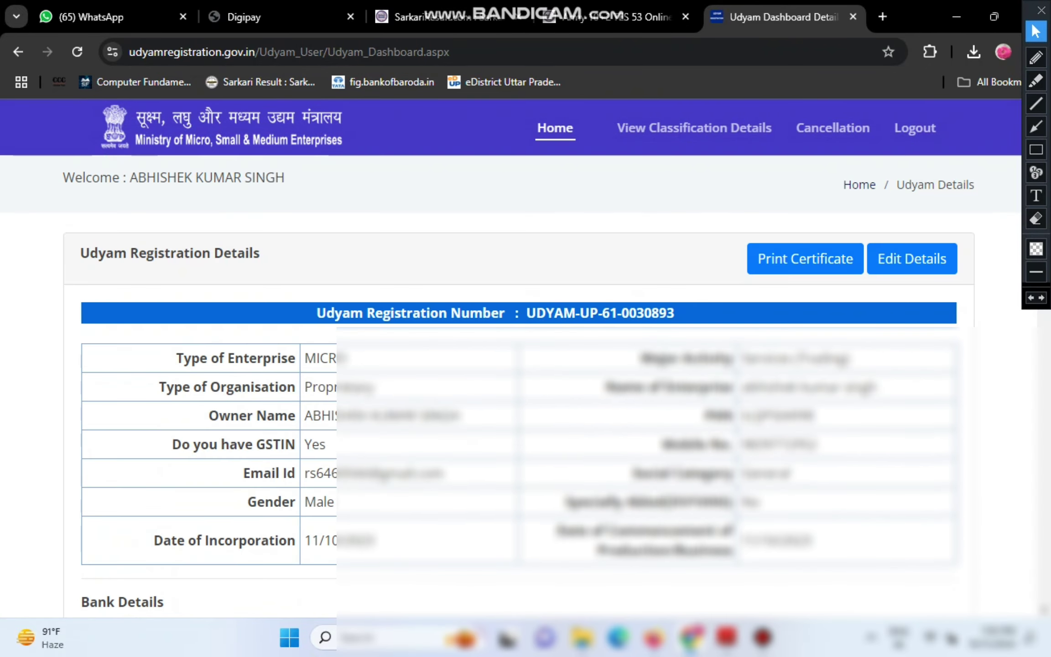
pyautogui.click(806, 259)
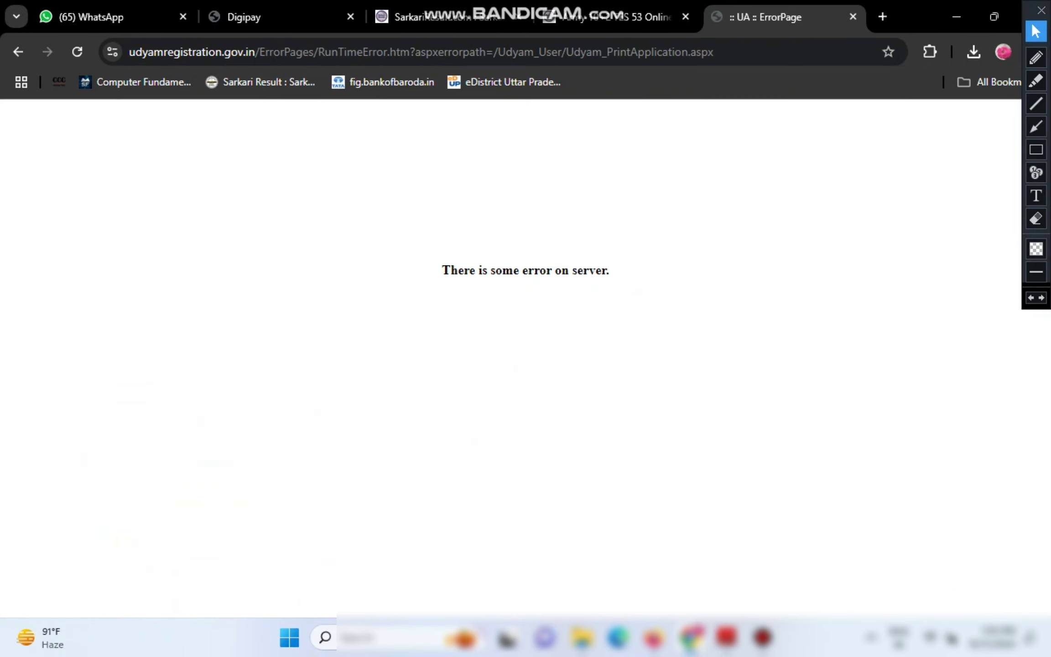